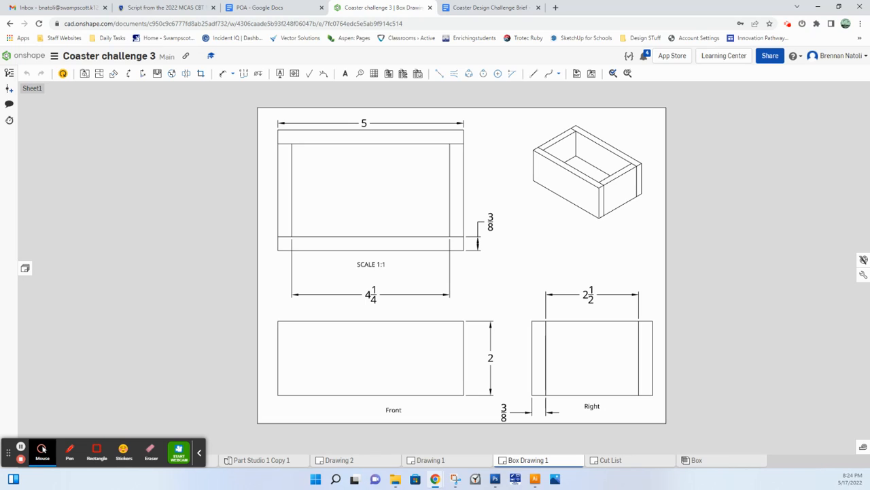
Step: Open Part Studio 1 and examine the coaster holder model with its coasters from several angles
{"action": "mouse_move", "coordinate": [42, 448]}
{"action": "left_mouse_down"}
{"action": "mouse_move", "coordinate": [280, 385]}
{"action": "mouse_move", "coordinate": [707, 414]}
{"action": "mouse_move", "coordinate": [706, 450]}
{"action": "left_mouse_up"}
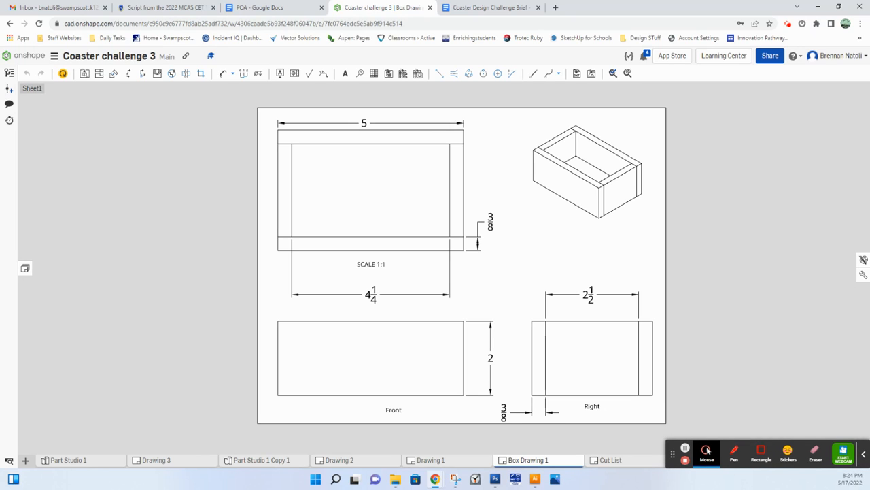
{"action": "left_click", "coordinate": [64, 459]}
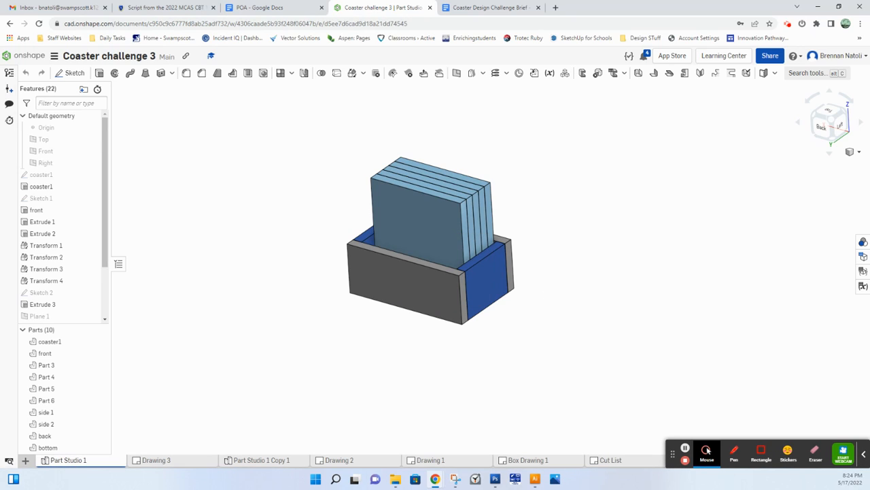
{"action": "right_click_drag", "start_coordinate": [593, 209], "coordinate": [578, 244]}
{"action": "scroll", "coordinate": [487, 225], "scroll_direction": "up", "scroll_amount": 2}
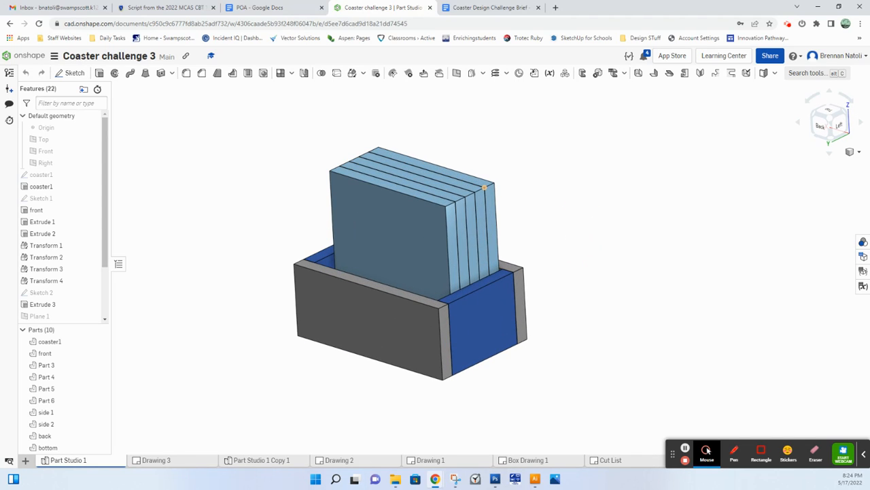
{"action": "right_click_drag", "start_coordinate": [484, 186], "coordinate": [501, 170]}
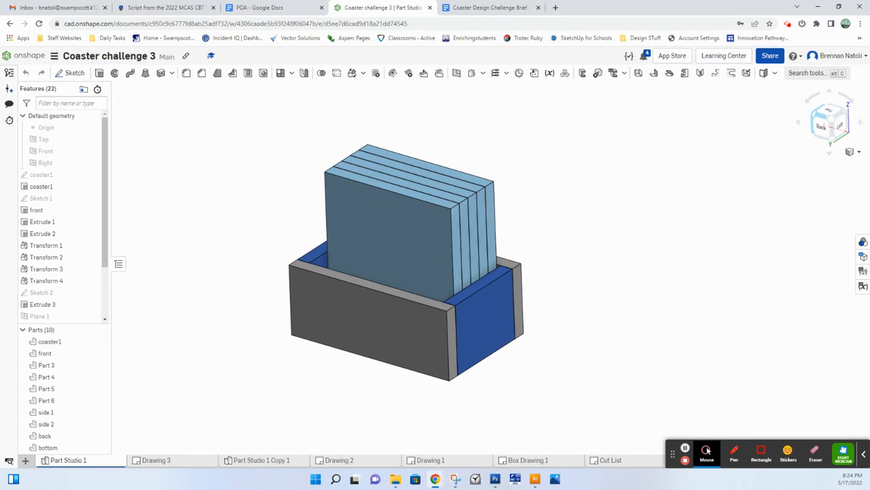
{"action": "left_click", "coordinate": [833, 118]}
{"action": "scroll", "coordinate": [580, 237], "scroll_direction": "down", "scroll_amount": 3}
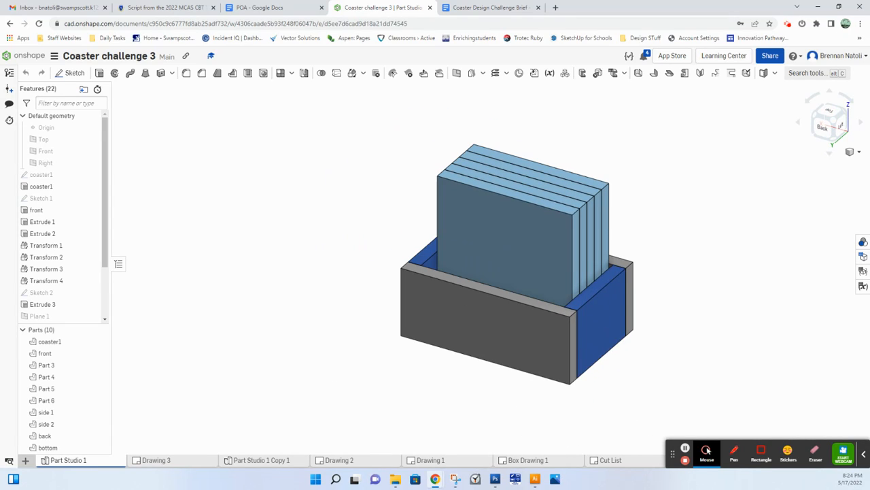
{"action": "middle_click_drag", "start_coordinate": [656, 218], "coordinate": [556, 199]}
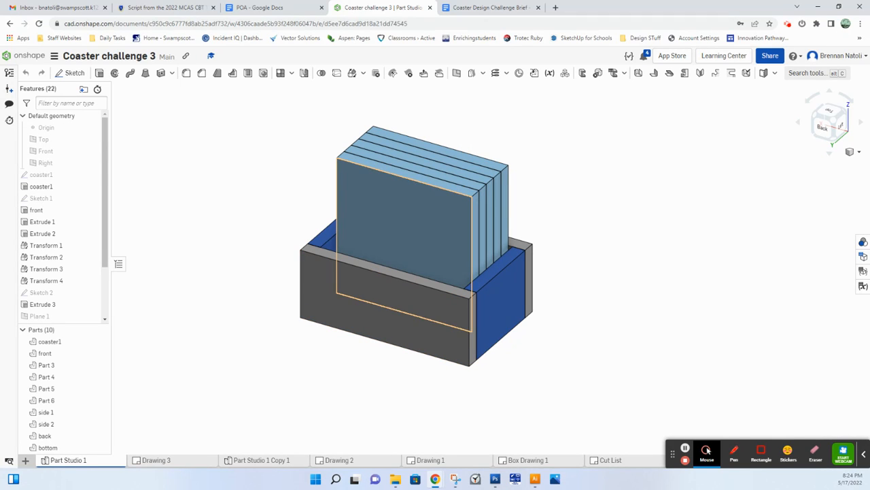
Step: Duplicate Part Studio 1 and open the resulting copy
{"action": "mouse_move", "coordinate": [100, 461]}
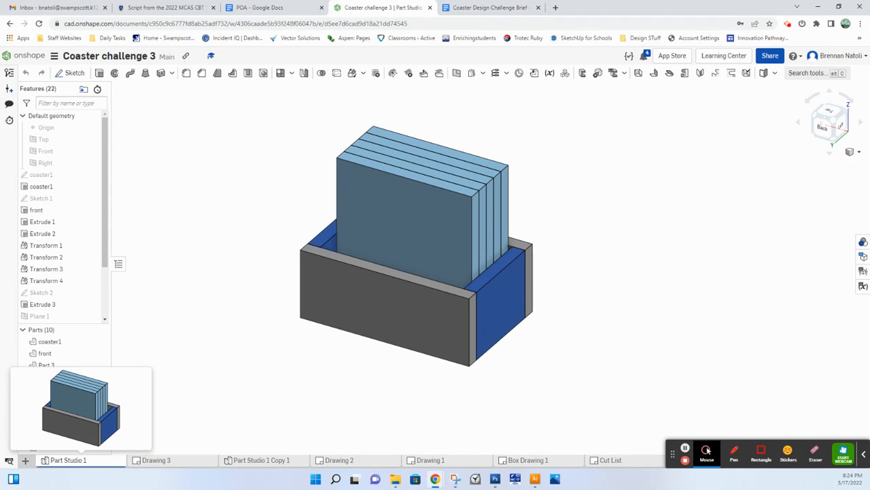
{"action": "right_click", "coordinate": [40, 352]}
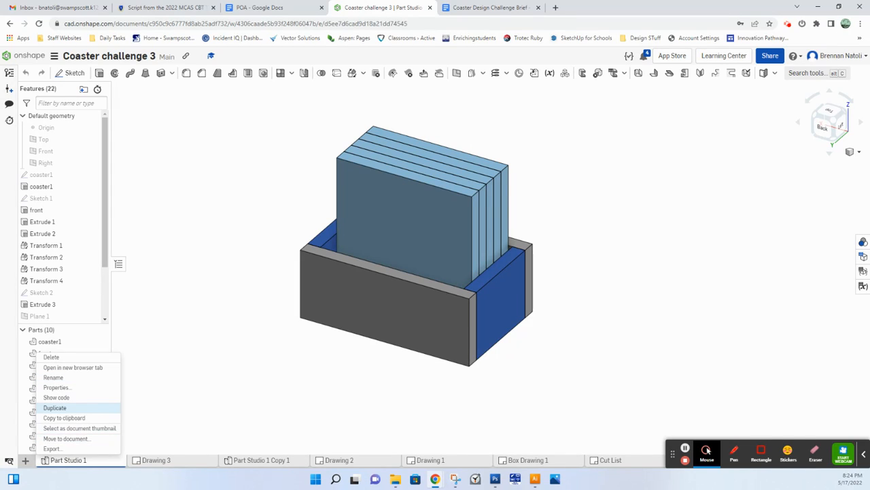
{"action": "left_click", "coordinate": [85, 404]}
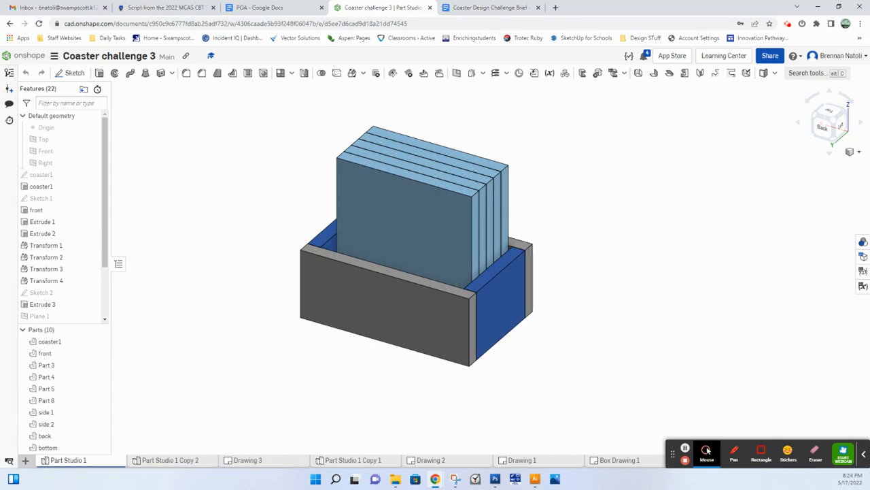
{"action": "left_click", "coordinate": [171, 461]}
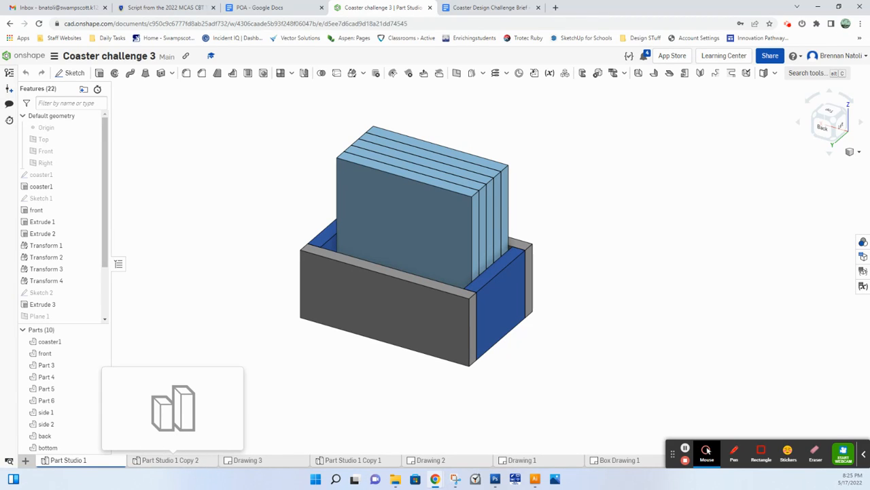
{"action": "left_click", "coordinate": [171, 460]}
{"action": "scroll", "coordinate": [380, 290], "scroll_direction": "down", "scroll_amount": 1}
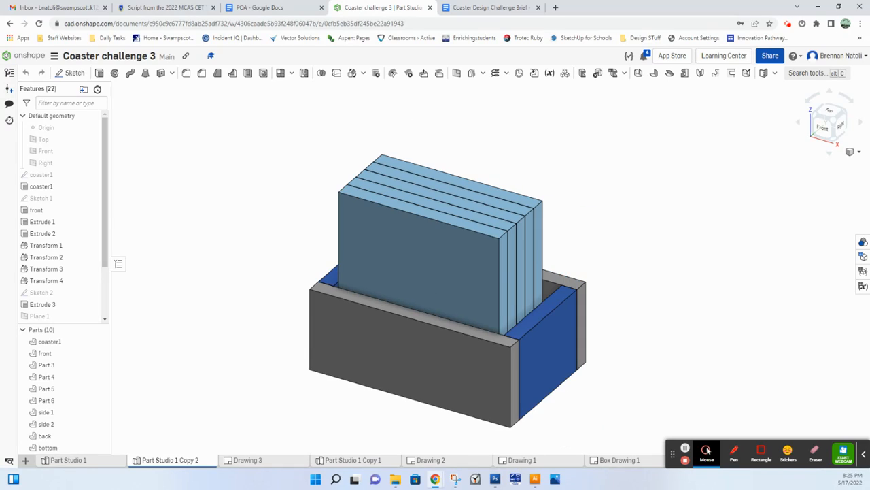
{"action": "scroll", "coordinate": [380, 290], "scroll_direction": "down", "scroll_amount": 2}
{"action": "scroll", "coordinate": [445, 270], "scroll_direction": "up", "scroll_amount": 1}
{"action": "left_click", "coordinate": [445, 271]}
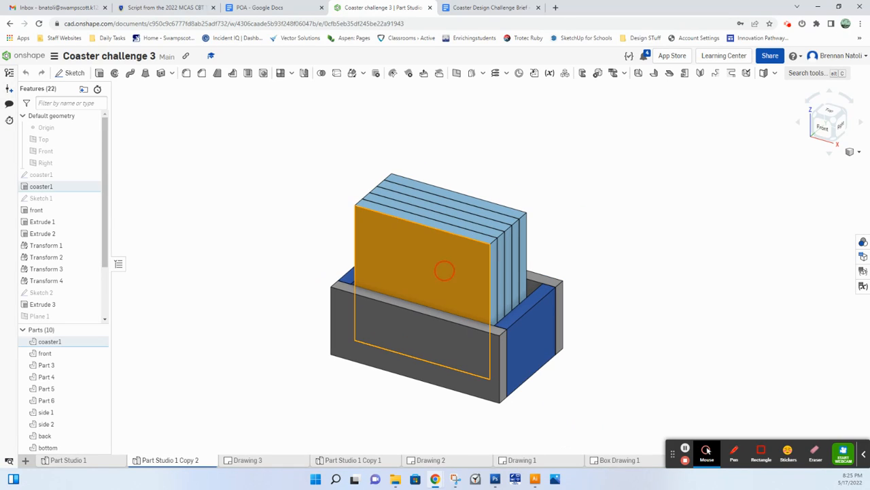
{"action": "key", "text": "Delete"}
{"action": "left_click", "coordinate": [453, 254]}
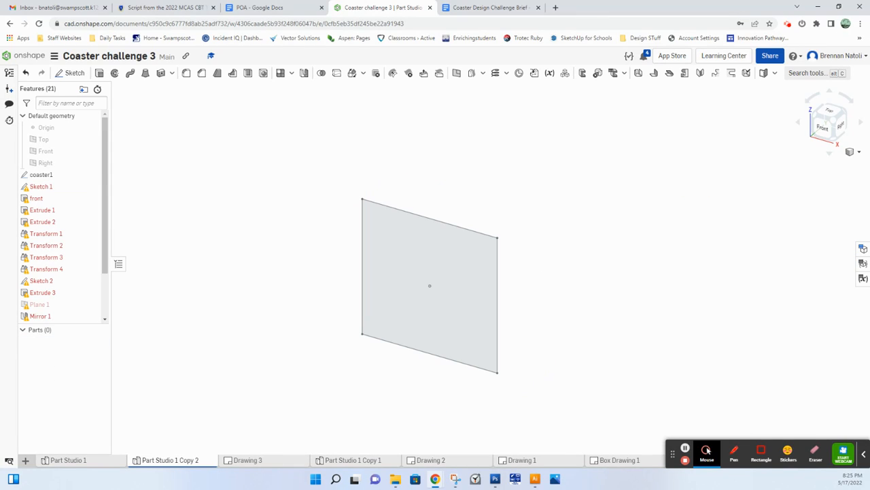
{"action": "key", "text": "ctrl+z"}
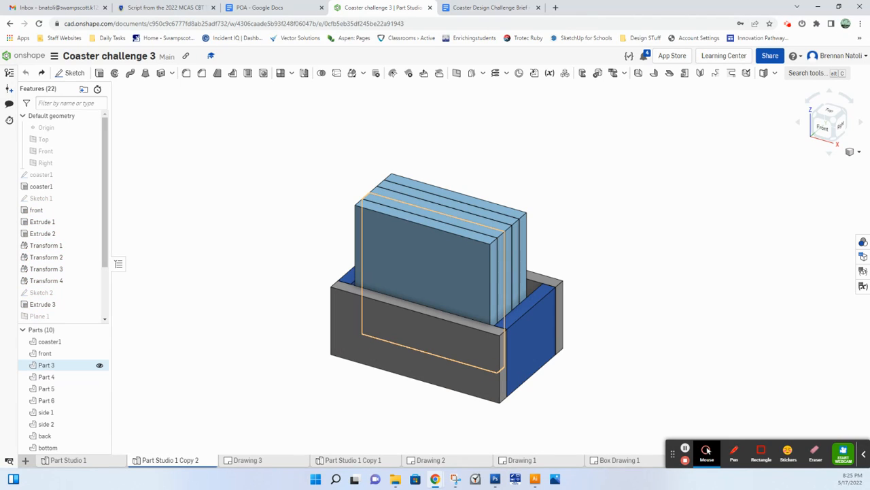
Step: Delete the four coaster parts behind the front coaster, keeping coaster1 and the box parts
{"action": "left_click", "coordinate": [72, 365]}
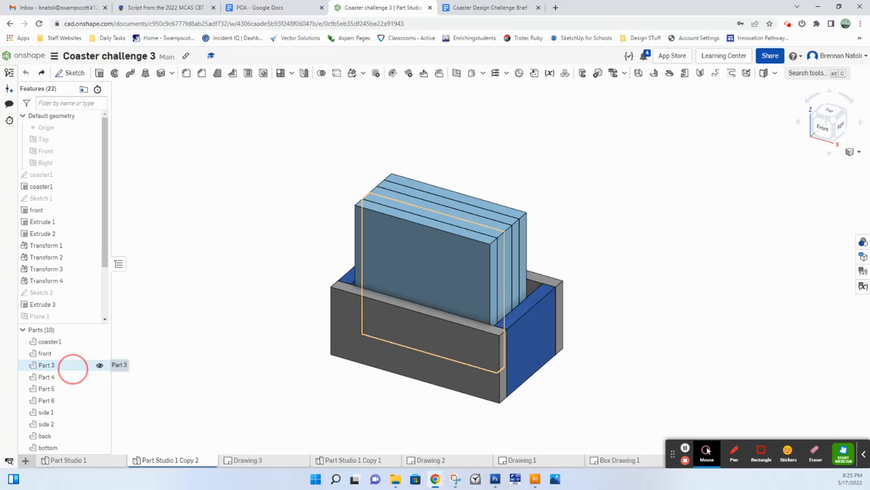
{"action": "key", "text": "Delete"}
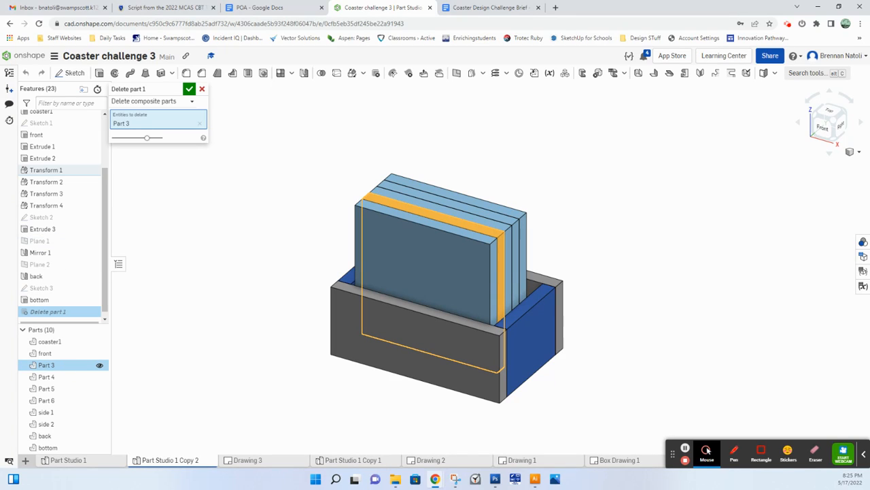
{"action": "left_click", "coordinate": [187, 89]}
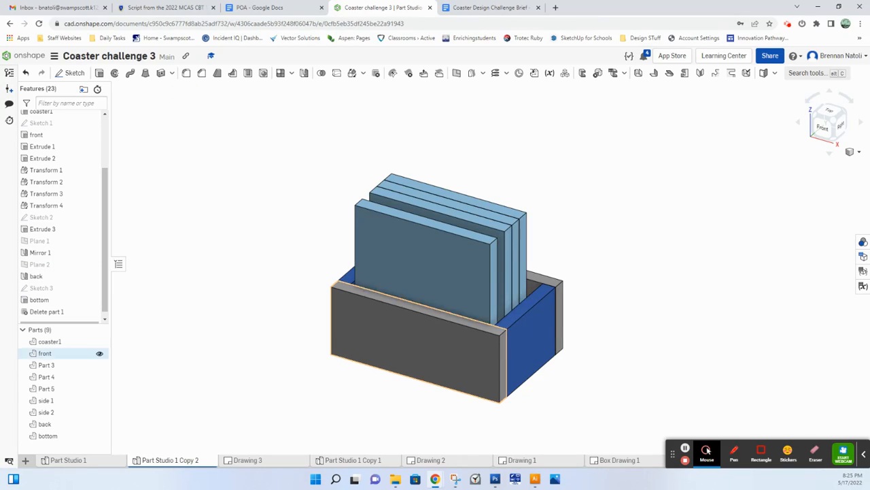
{"action": "left_click", "coordinate": [49, 366]}
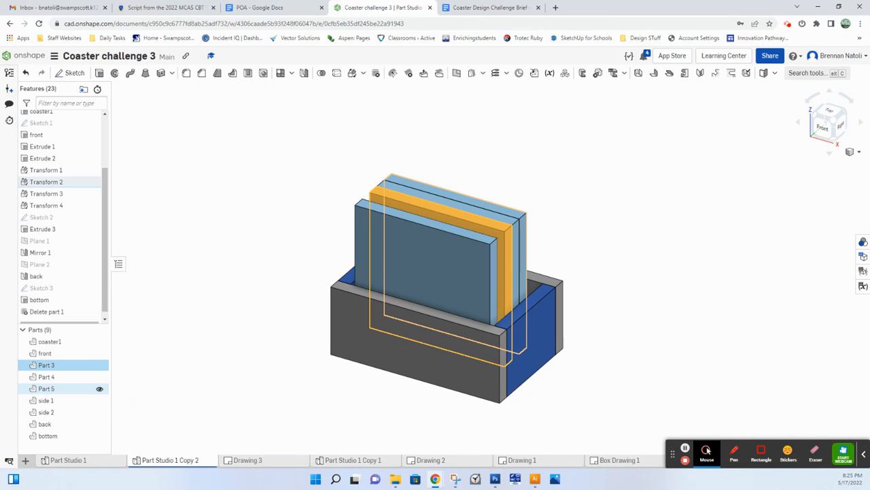
{"action": "left_click", "coordinate": [68, 388], "text": "shift"}
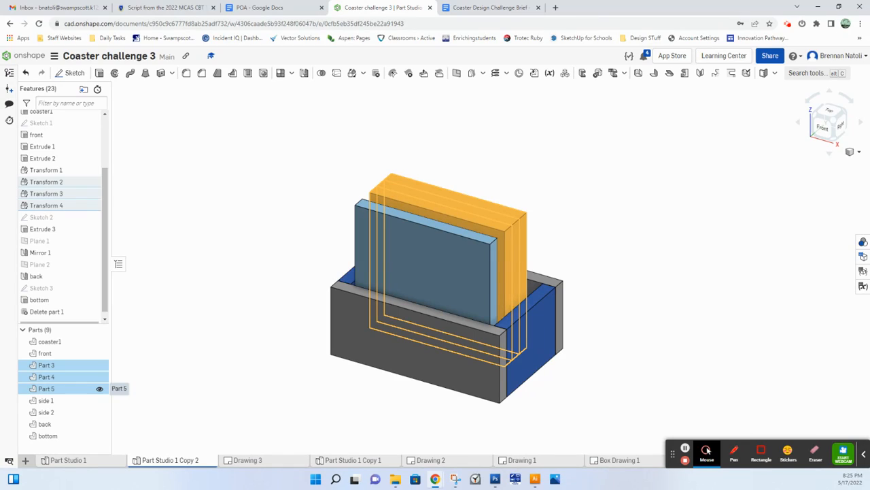
{"action": "key", "text": "Delete"}
{"action": "left_click", "coordinate": [188, 89]}
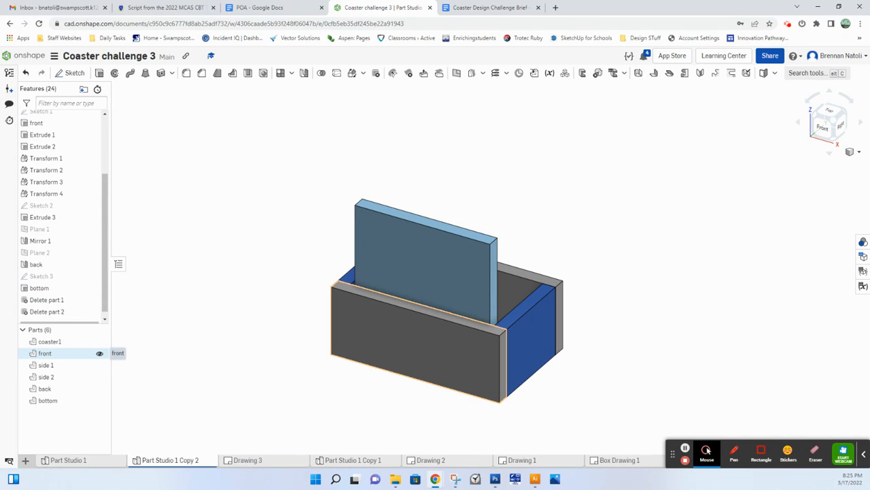
Step: Delete the coaster1 part so that the copied part studio contains only the box parts
{"action": "left_click", "coordinate": [68, 341]}
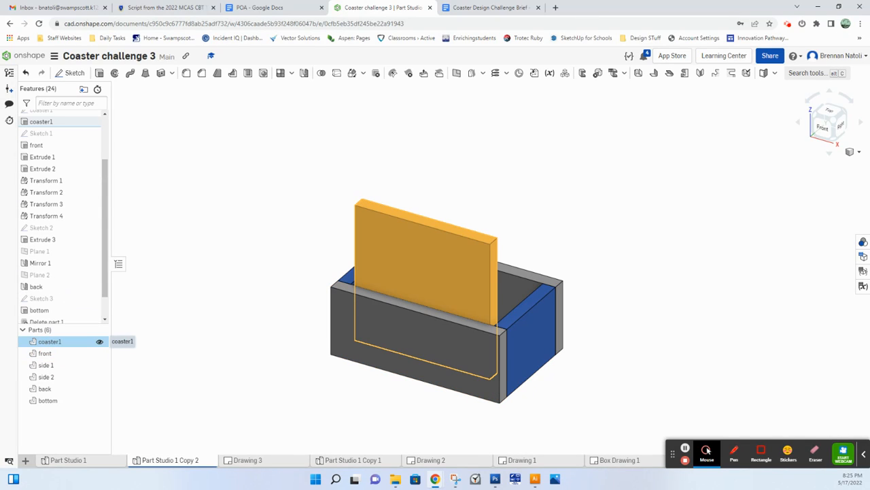
{"action": "key", "text": "Delete"}
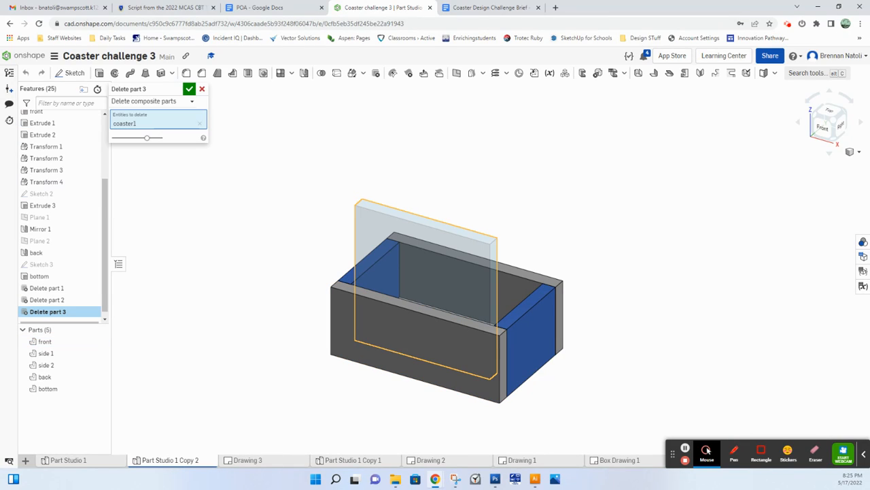
{"action": "left_click", "coordinate": [188, 89]}
{"action": "right_click_drag", "start_coordinate": [555, 195], "coordinate": [515, 155]}
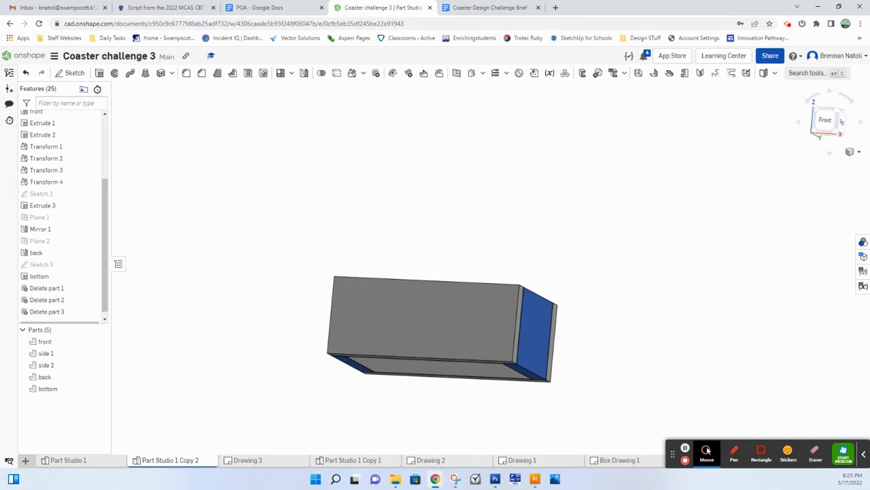
{"action": "left_click", "coordinate": [837, 111]}
{"action": "middle_click_drag", "start_coordinate": [676, 172], "coordinate": [554, 188]}
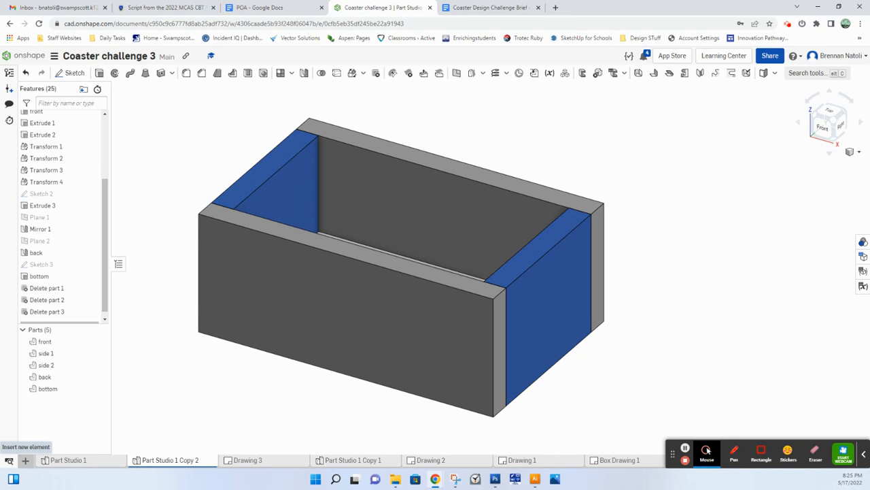
Step: Start a new drawing based on a custom template with sheet size A
{"action": "left_click", "coordinate": [25, 460]}
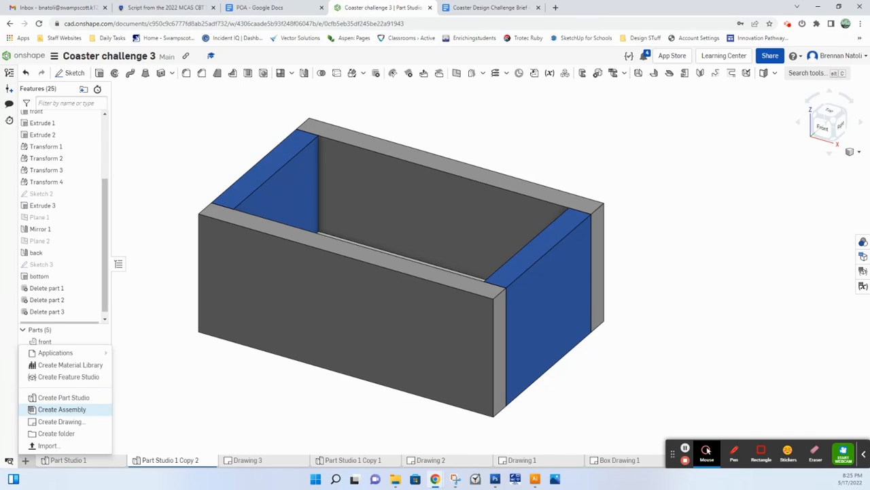
{"action": "left_click", "coordinate": [60, 421]}
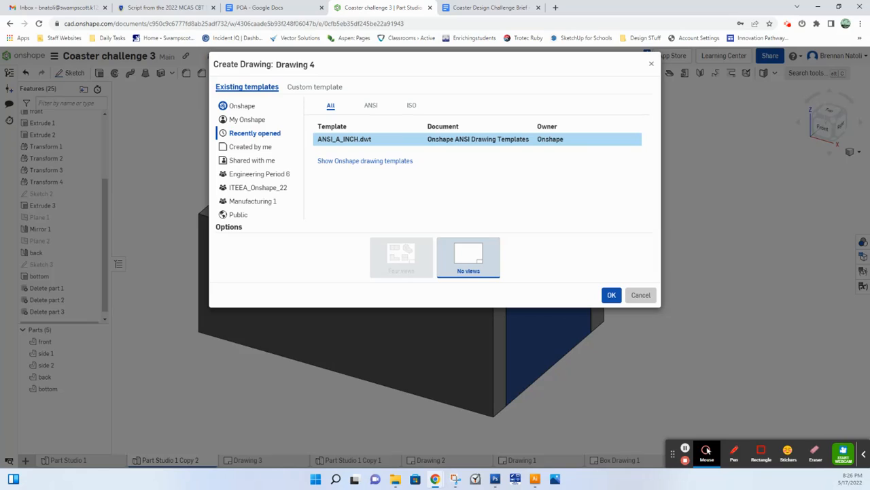
{"action": "left_click", "coordinate": [370, 107]}
{"action": "left_click", "coordinate": [331, 106]}
{"action": "left_click", "coordinate": [315, 87]}
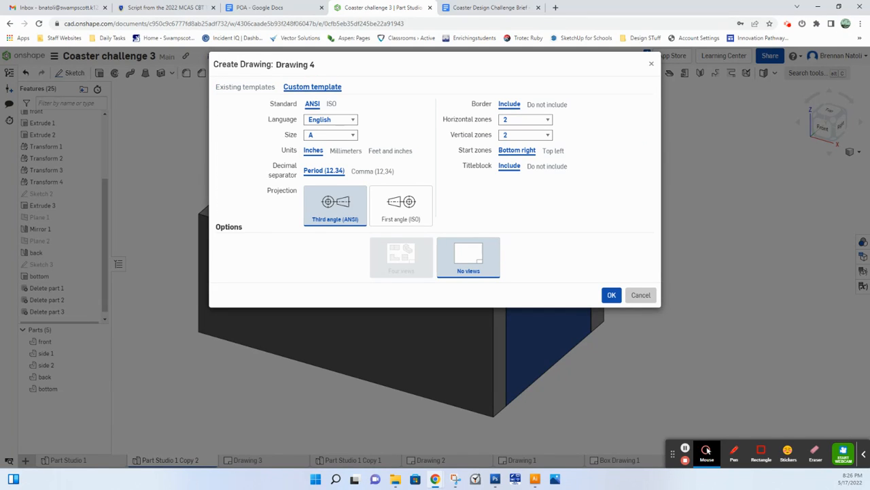
{"action": "left_click", "coordinate": [330, 135]}
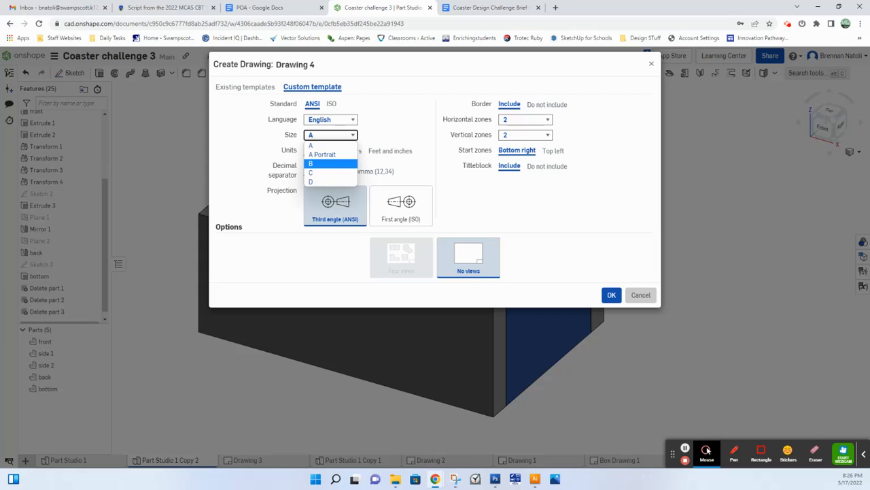
{"action": "left_click", "coordinate": [312, 146]}
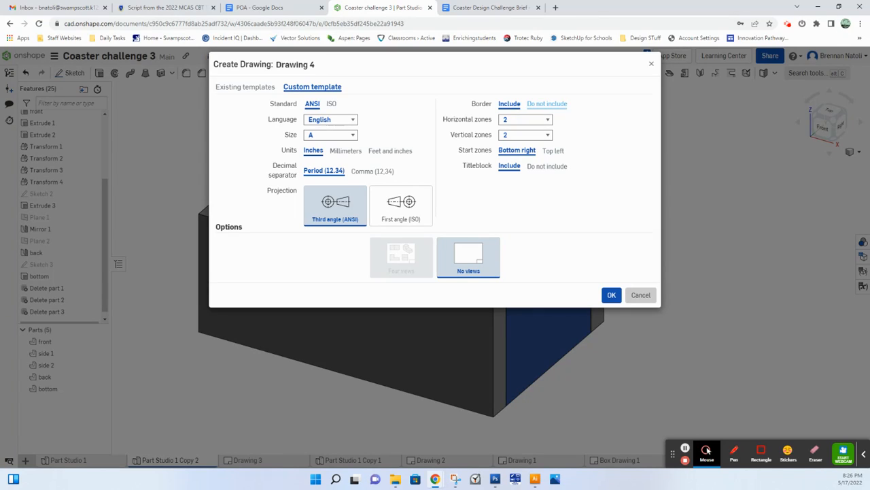
Step: Exclude the border and titleblock from the template and create the drawing
{"action": "left_click", "coordinate": [547, 103]}
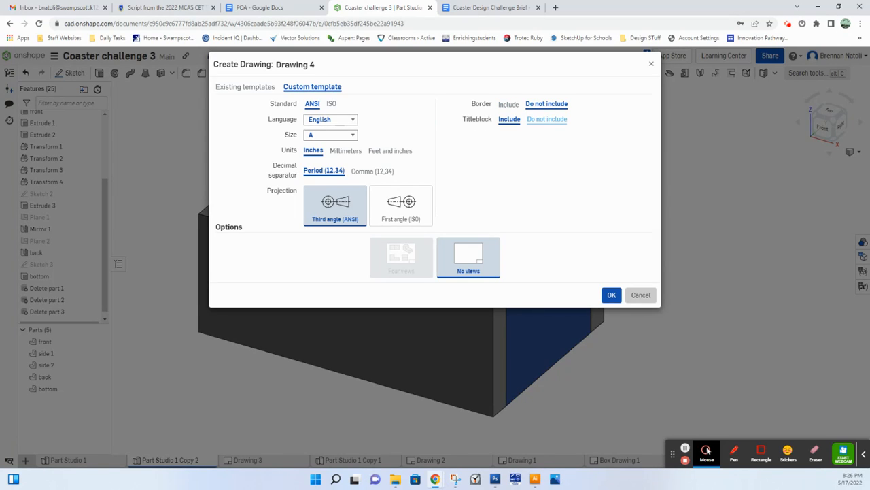
{"action": "left_click", "coordinate": [551, 126]}
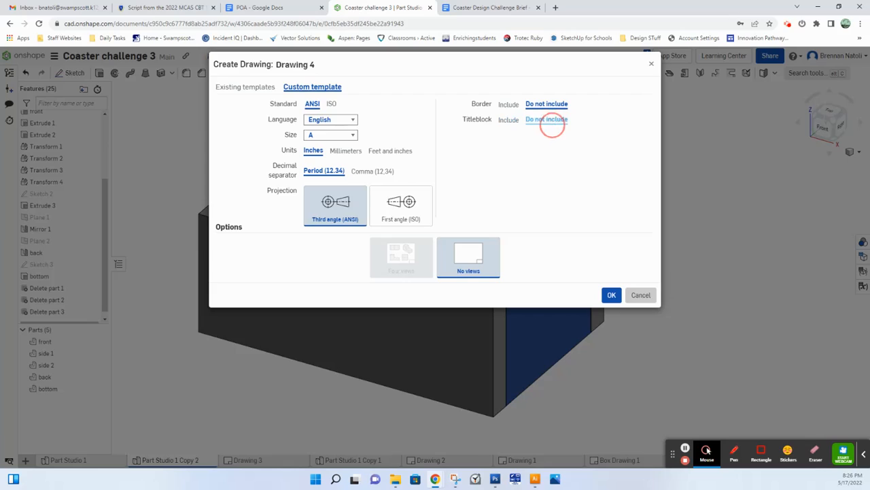
{"action": "left_click", "coordinate": [552, 126]}
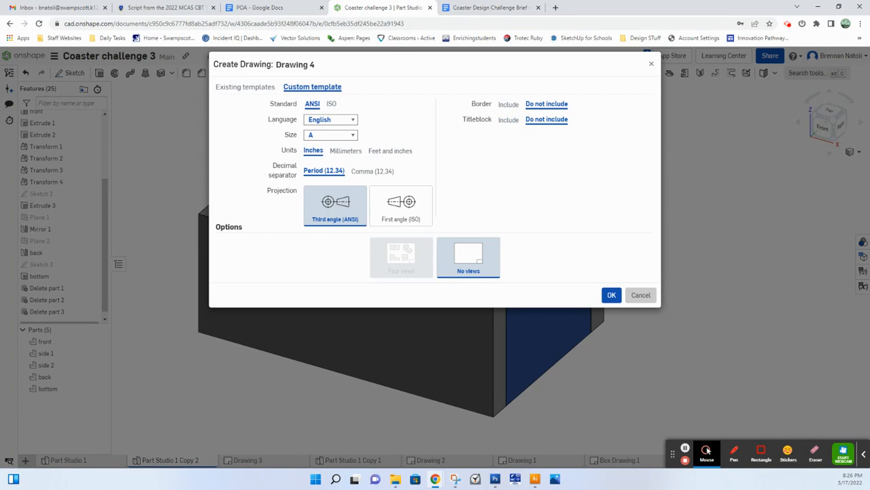
{"action": "left_click", "coordinate": [612, 294]}
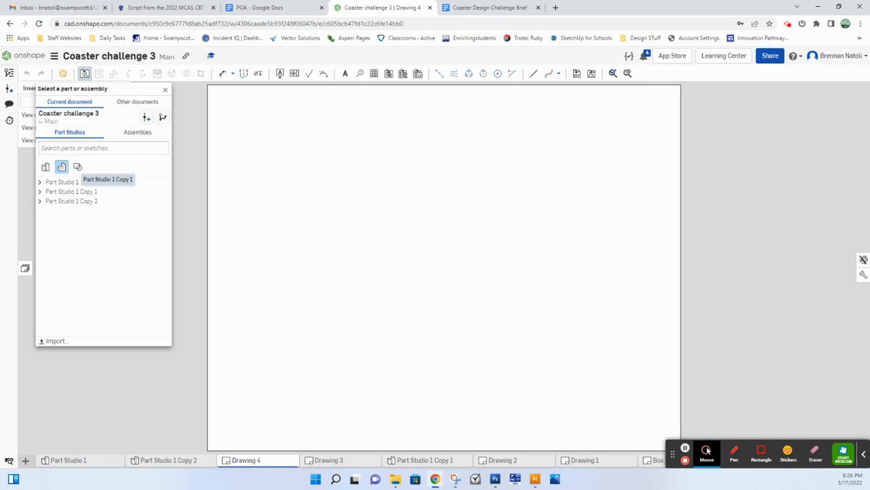
Step: Show whole part studios in the insert list and choose Part Studio 1 Copy 1 as the view's source
{"action": "left_click", "coordinate": [40, 191]}
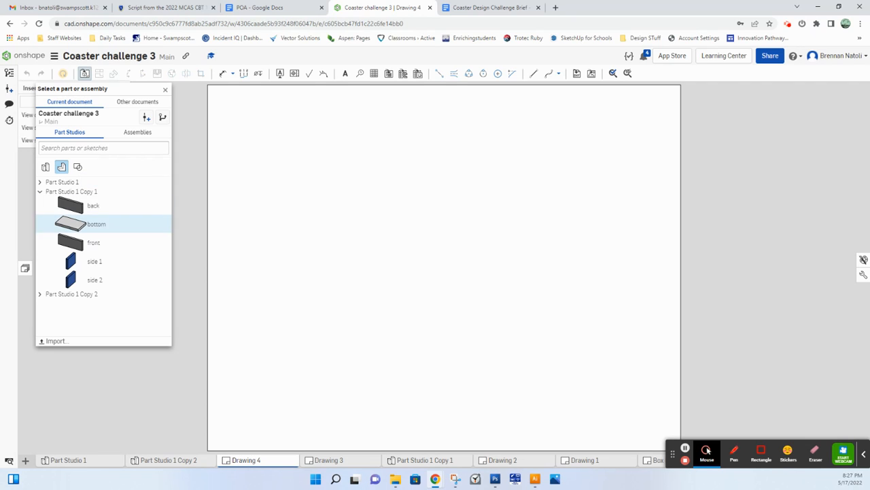
{"action": "left_click", "coordinate": [39, 191]}
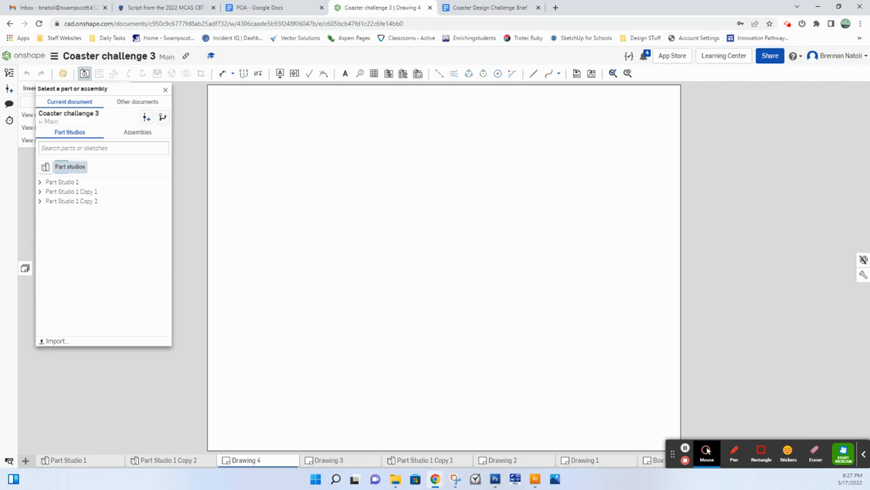
{"action": "left_click", "coordinate": [44, 167]}
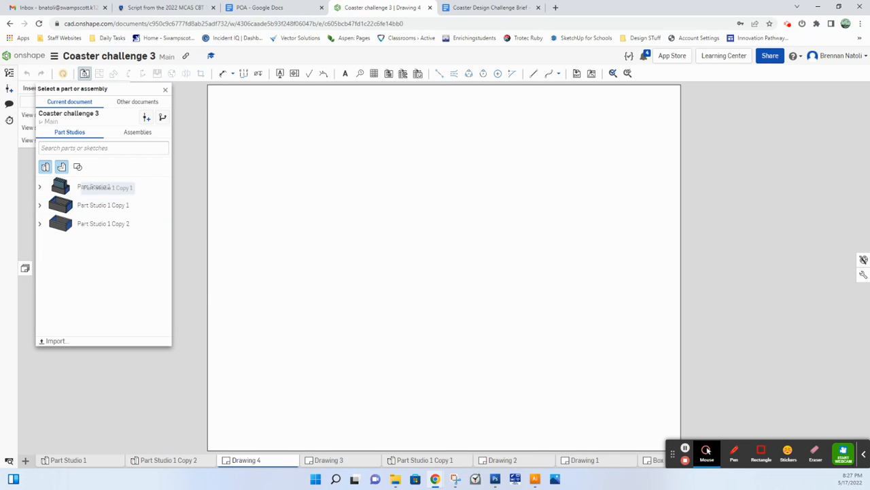
{"action": "left_click", "coordinate": [40, 205]}
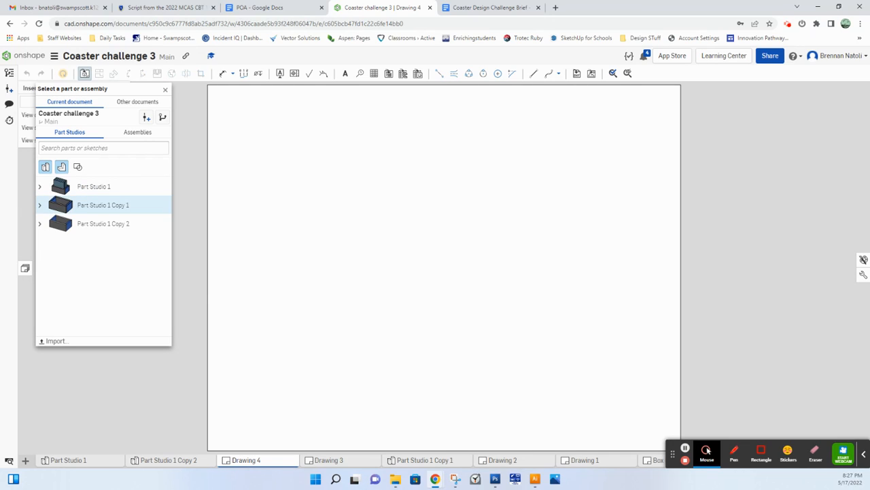
{"action": "left_click", "coordinate": [40, 204]}
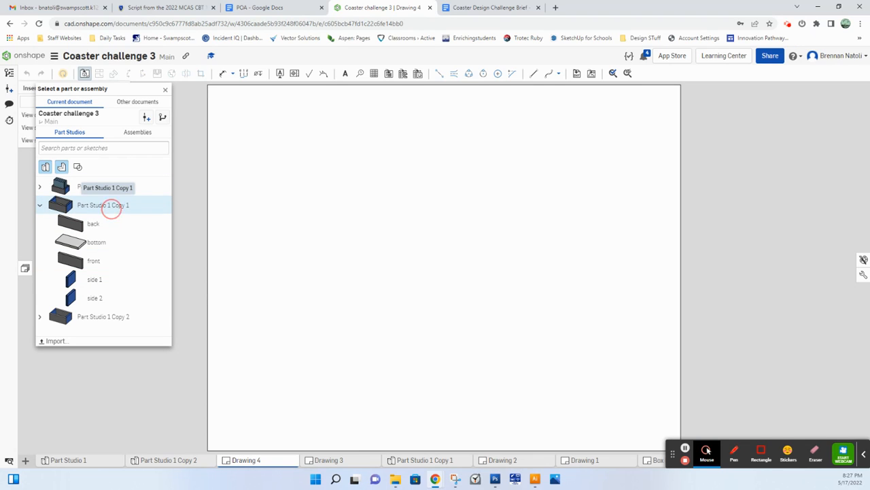
{"action": "left_click", "coordinate": [102, 205]}
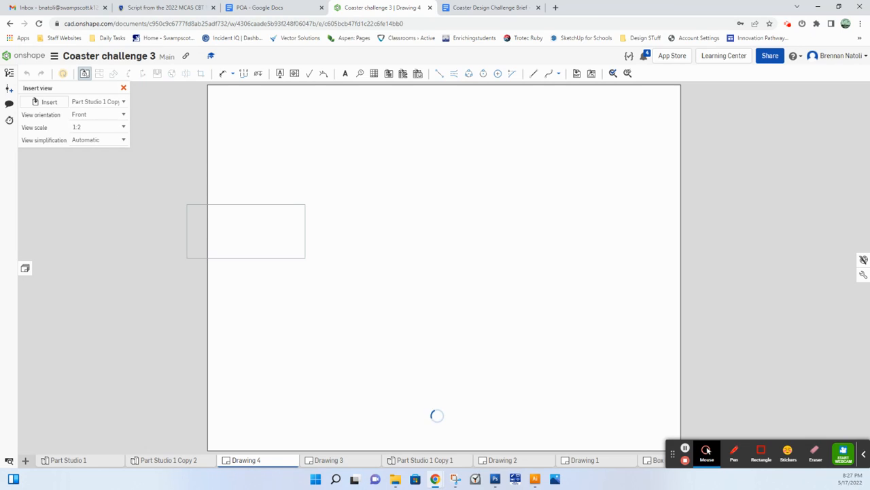
Step: Place a front view of the box at 1:1 scale on the left half of the sheet
{"action": "left_click", "coordinate": [111, 113]}
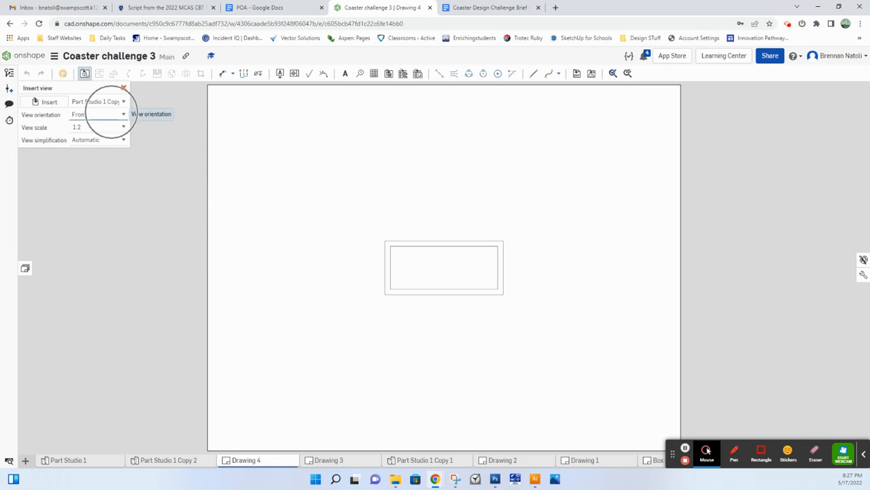
{"action": "left_click", "coordinate": [102, 114]}
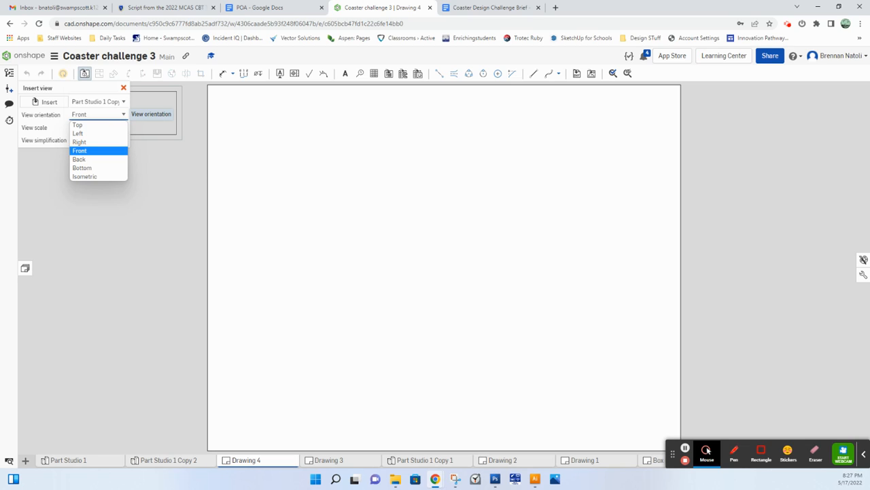
{"action": "left_click", "coordinate": [103, 149]}
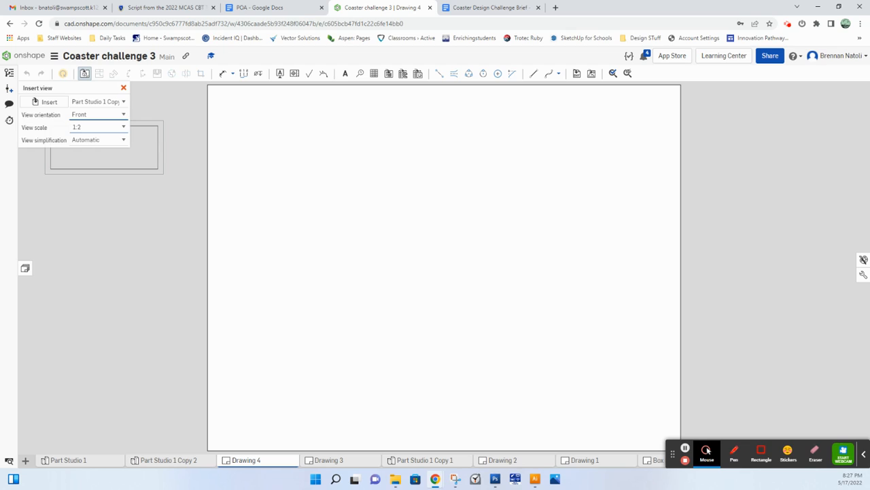
{"action": "left_click", "coordinate": [98, 127]}
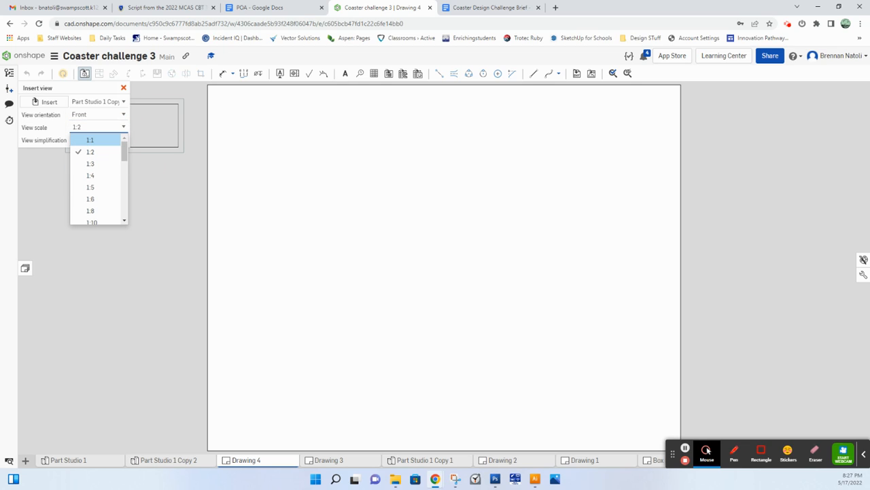
{"action": "left_click", "coordinate": [90, 139]}
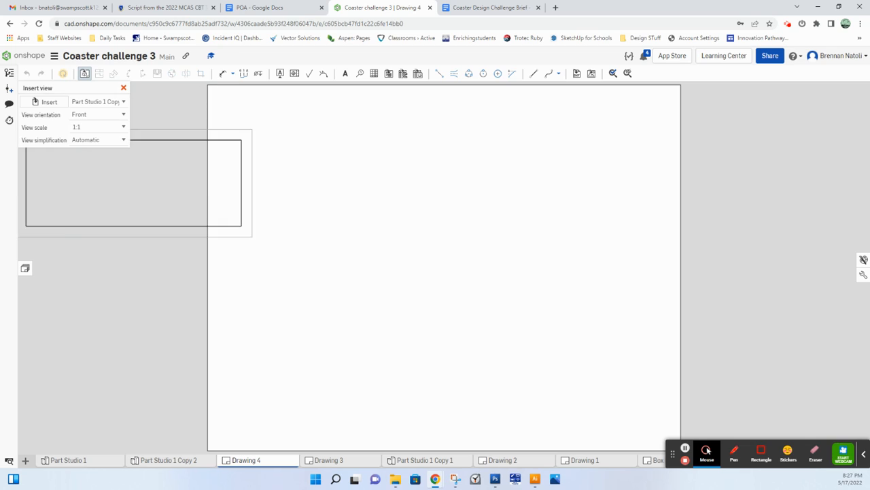
{"action": "scroll", "coordinate": [178, 241], "scroll_direction": "down", "scroll_amount": 2}
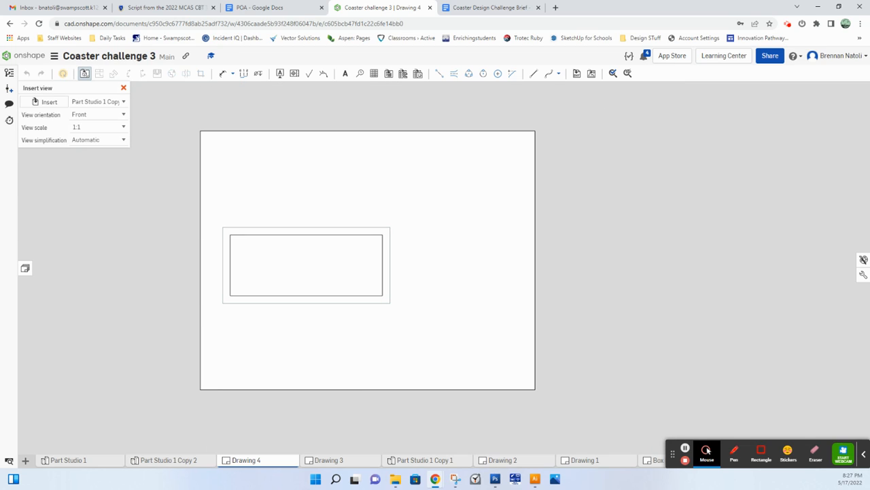
{"action": "left_click", "coordinate": [306, 265]}
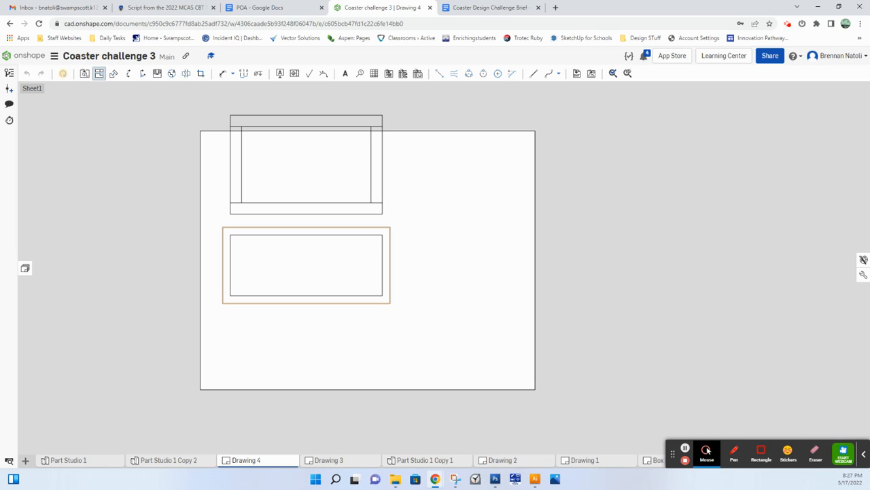
Step: Project a top view above and a right view beside the front view
{"action": "left_click", "coordinate": [315, 285]}
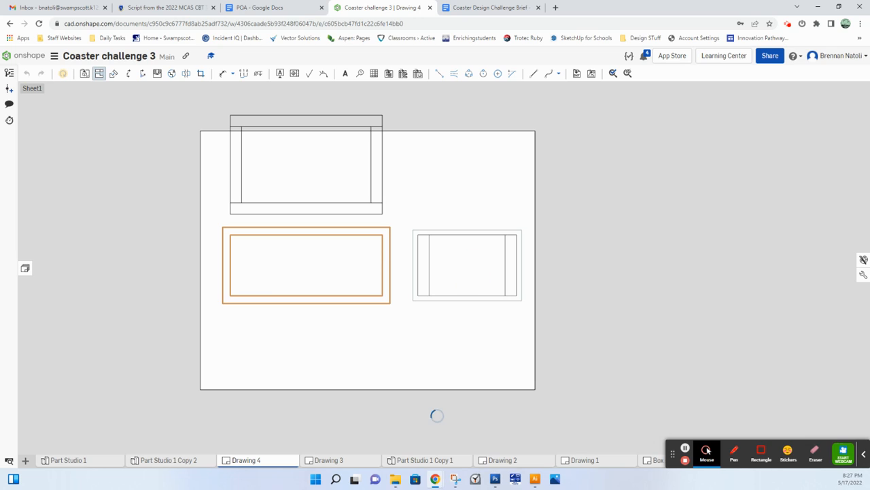
{"action": "scroll", "coordinate": [553, 280], "scroll_direction": "down", "scroll_amount": 2}
{"action": "middle_click_drag", "start_coordinate": [548, 225], "coordinate": [524, 244]}
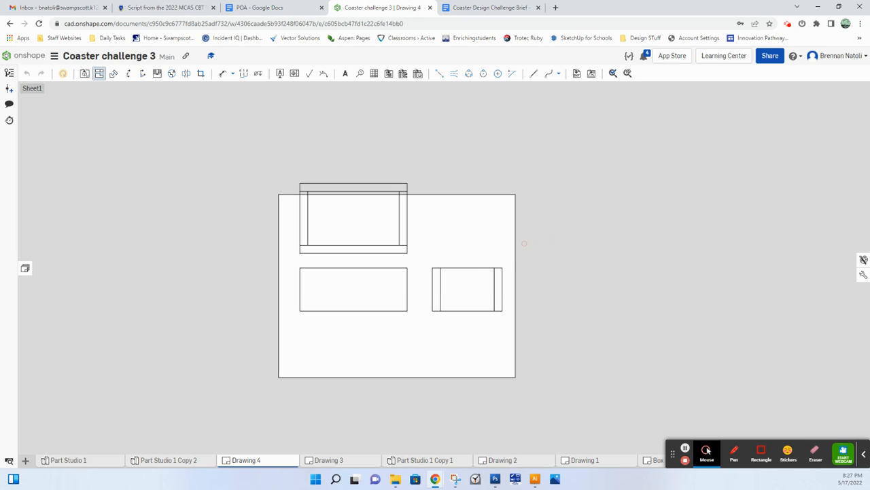
Step: Rearrange the views so the top view fits inside the sheet with even spacing to the front and right views
{"action": "scroll", "coordinate": [417, 310], "scroll_direction": "up", "scroll_amount": 3}
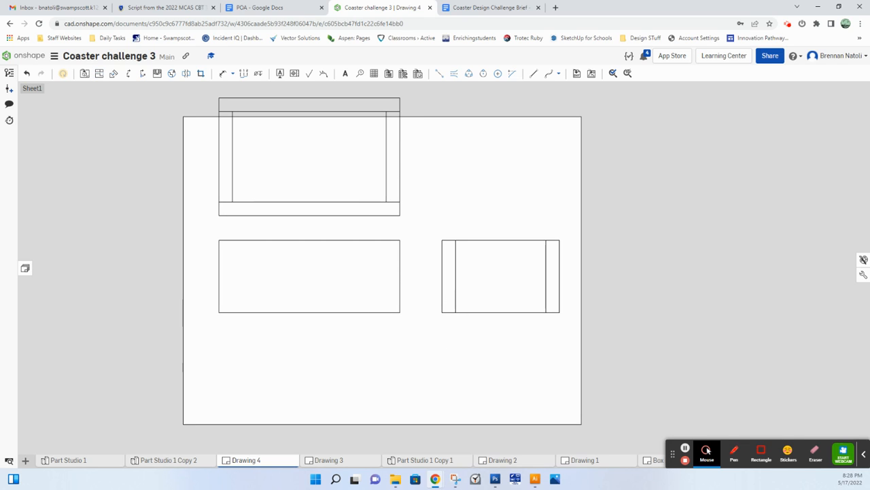
{"action": "left_click_drag", "start_coordinate": [337, 267], "coordinate": [322, 335]}
{"action": "left_click_drag", "start_coordinate": [330, 189], "coordinate": [337, 242]}
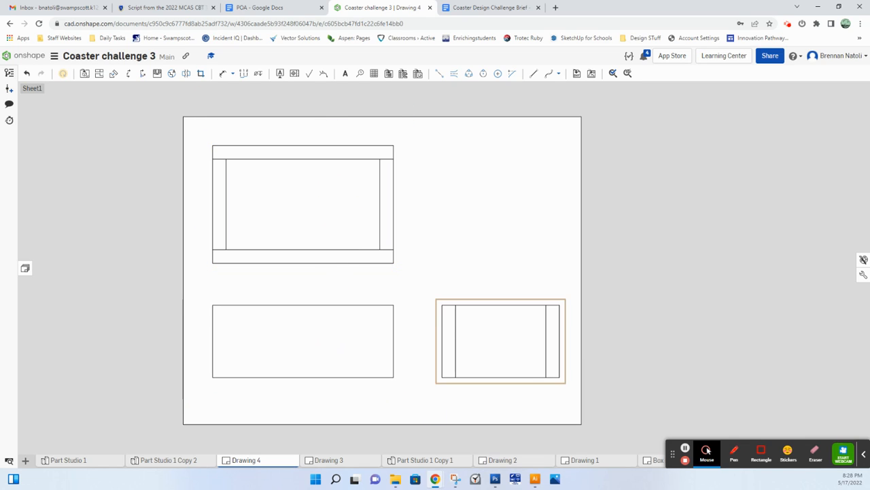
{"action": "left_click_drag", "start_coordinate": [439, 338], "coordinate": [427, 341]}
{"action": "left_click_drag", "start_coordinate": [317, 348], "coordinate": [313, 351]}
{"action": "left_click", "coordinate": [315, 241]}
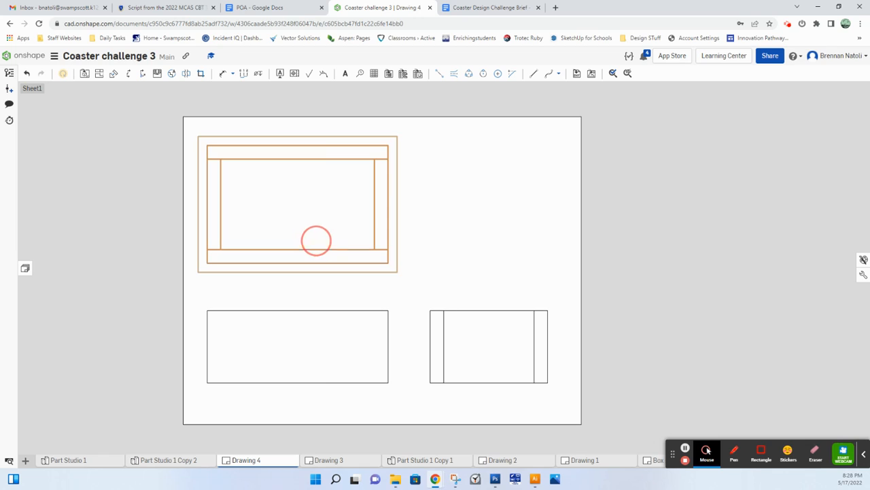
{"action": "left_click", "coordinate": [301, 338]}
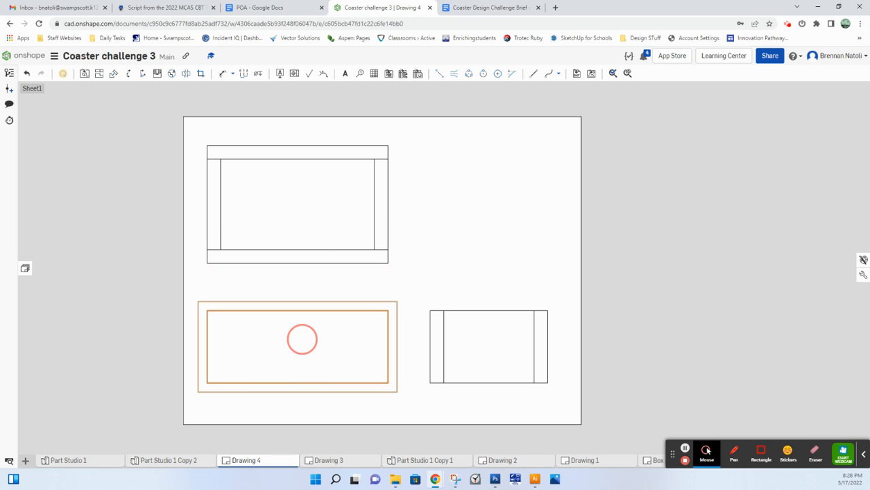
{"action": "left_click", "coordinate": [665, 246]}
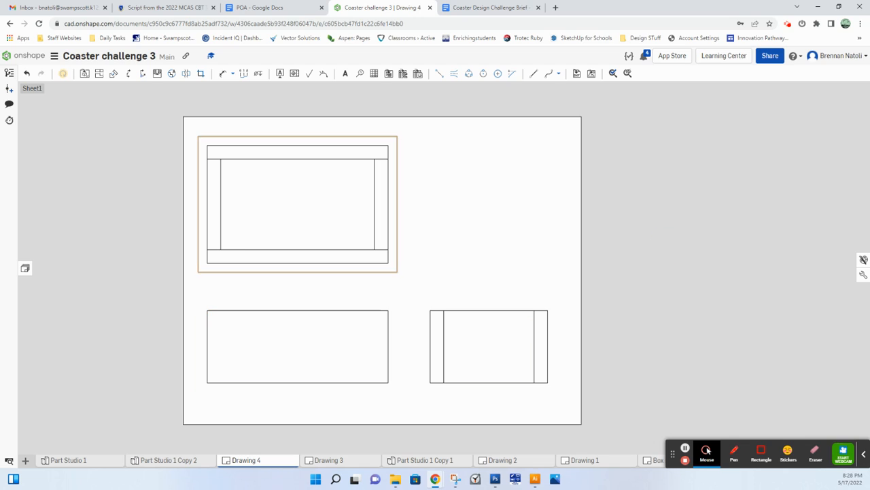
{"action": "left_click_drag", "start_coordinate": [186, 134], "coordinate": [586, 394]}
Step: Turn on the scale label and the view label for the top view
{"action": "double_click", "coordinate": [291, 214]}
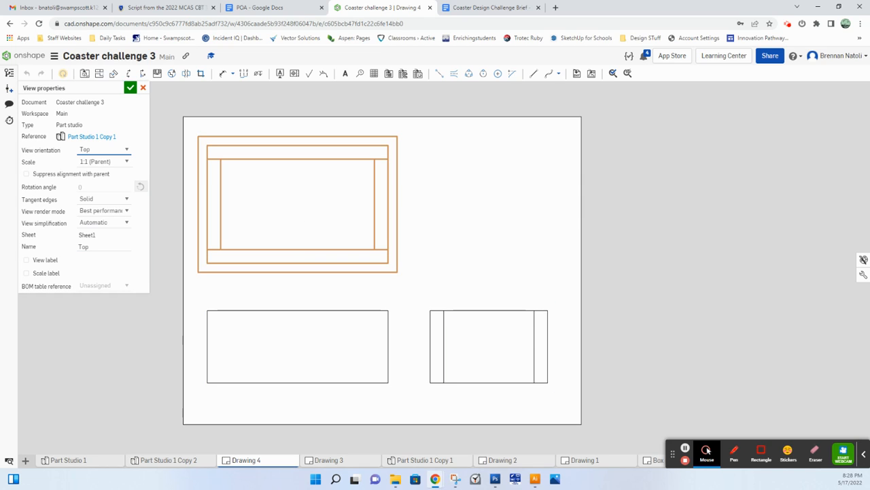
{"action": "left_click", "coordinate": [46, 272]}
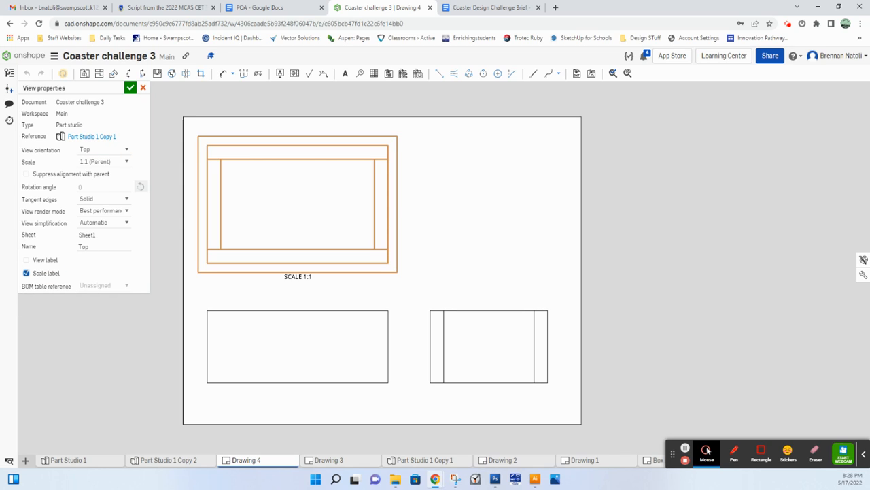
{"action": "left_click", "coordinate": [26, 260]}
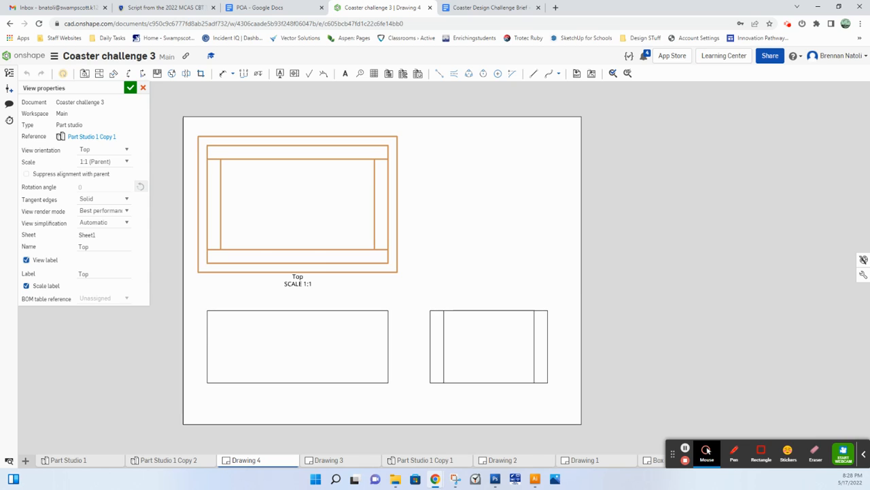
{"action": "left_click", "coordinate": [130, 88]}
Step: Add view labels without scale labels to the front and right views
{"action": "double_click", "coordinate": [284, 363]}
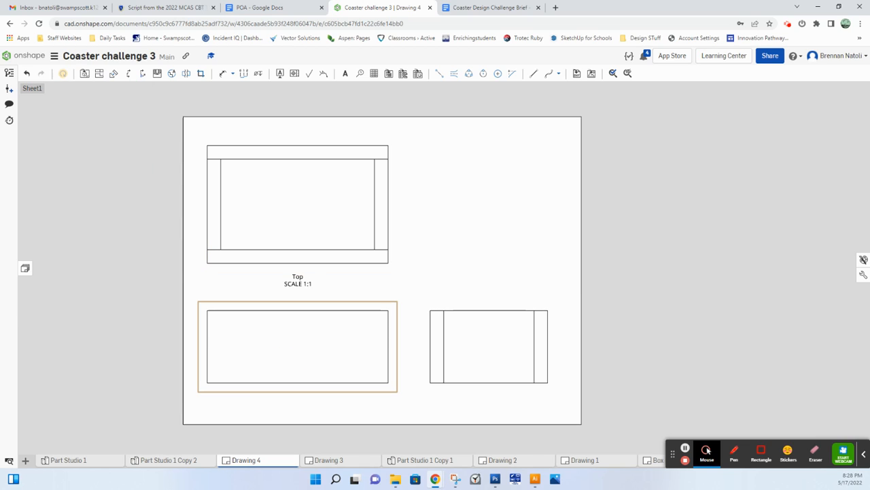
{"action": "left_click", "coordinate": [55, 262]}
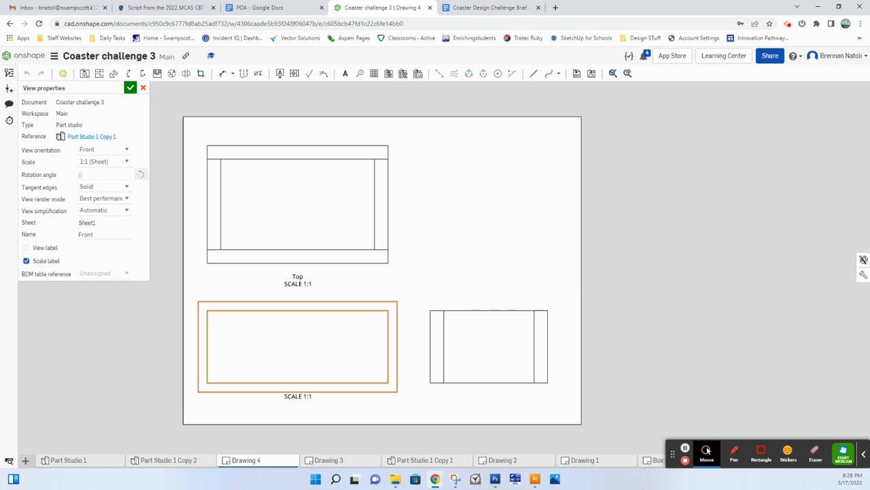
{"action": "left_click", "coordinate": [57, 263]}
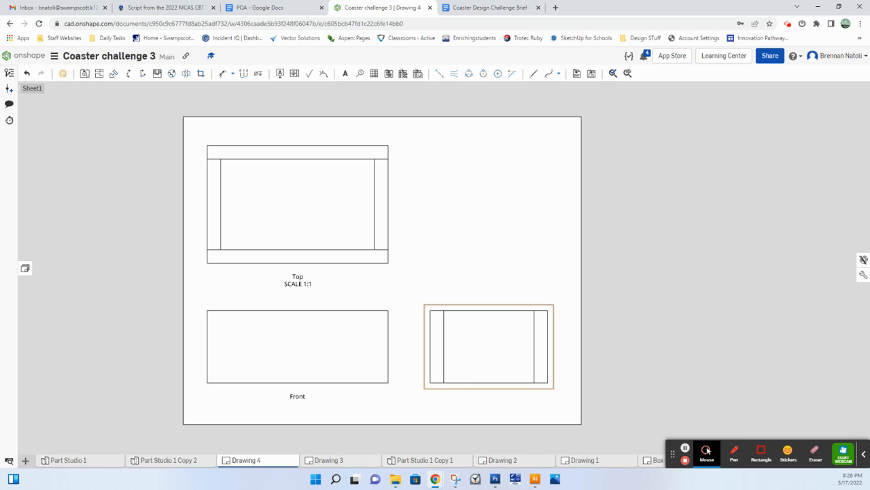
{"action": "double_click", "coordinate": [467, 353]}
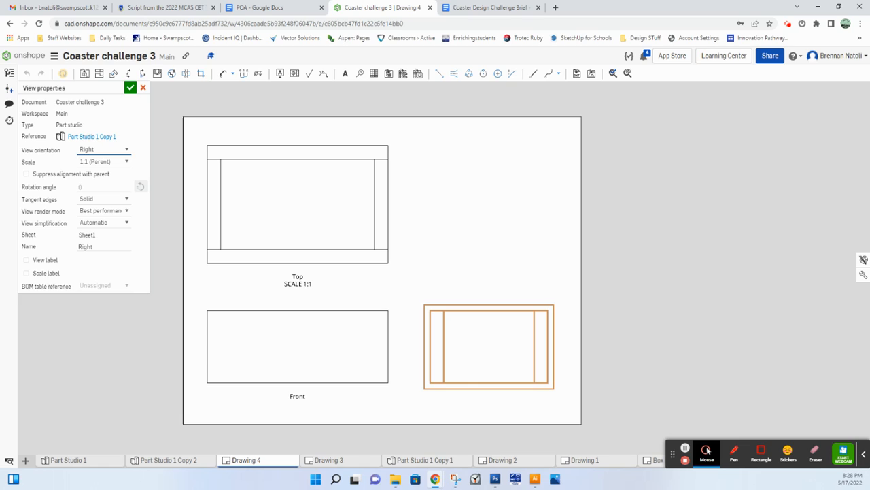
{"action": "left_click", "coordinate": [47, 261]}
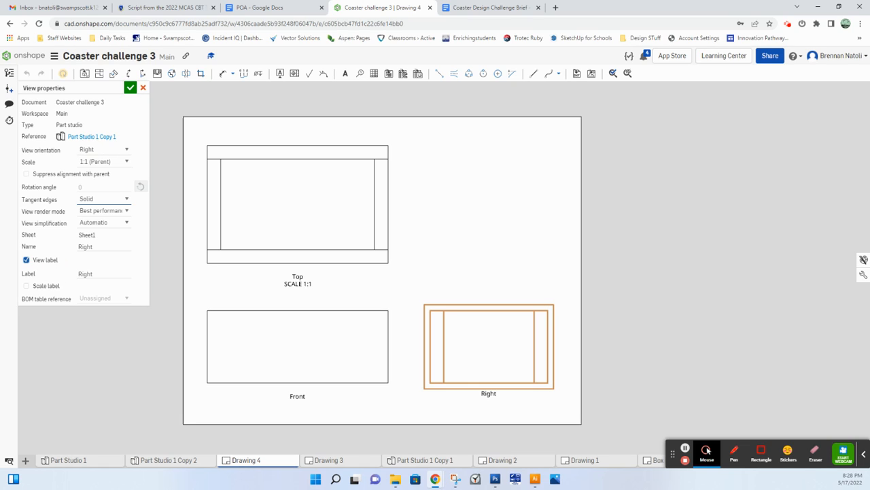
Step: Remove the view label from the top view and set its scale to 1:1
{"action": "double_click", "coordinate": [259, 208]}
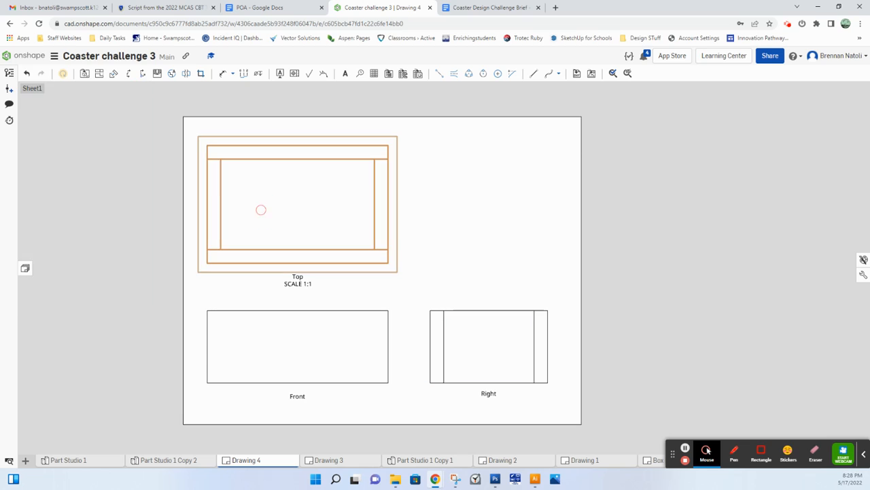
{"action": "left_click", "coordinate": [46, 260]}
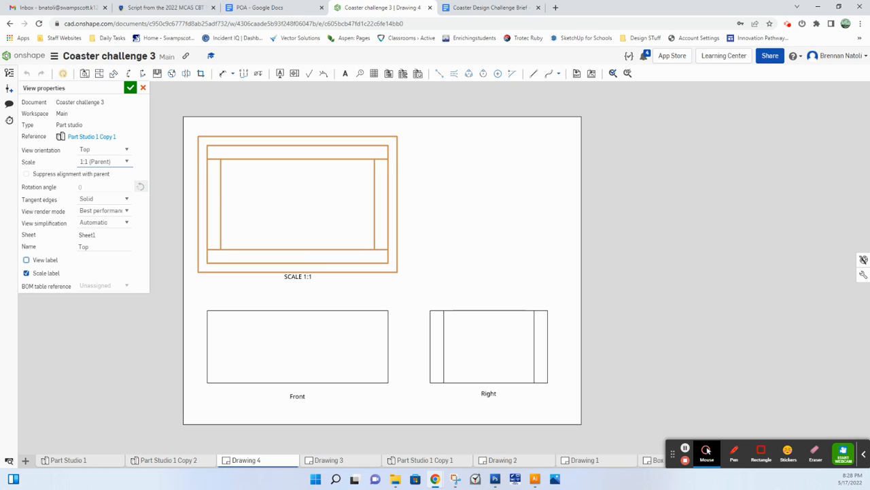
{"action": "left_click", "coordinate": [102, 161]}
{"action": "left_click", "coordinate": [102, 198]}
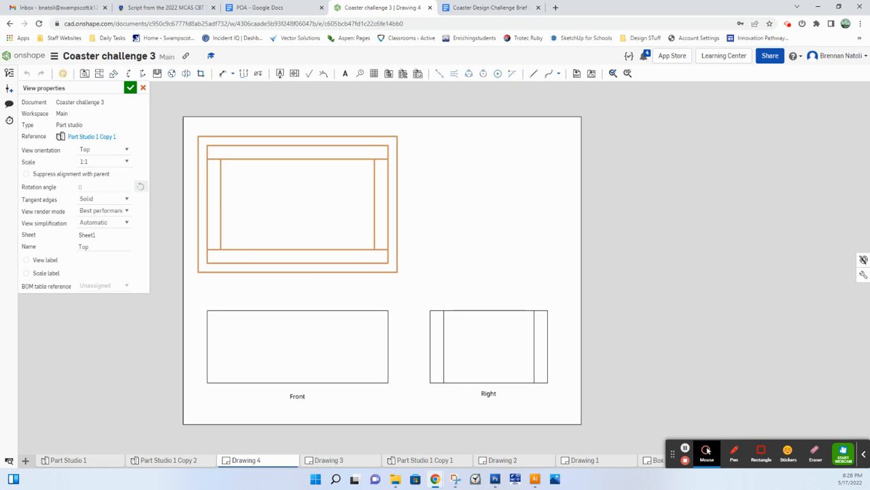
Step: Try a 1:2 scale on the top view and return it to 1:1
{"action": "left_click", "coordinate": [104, 162]}
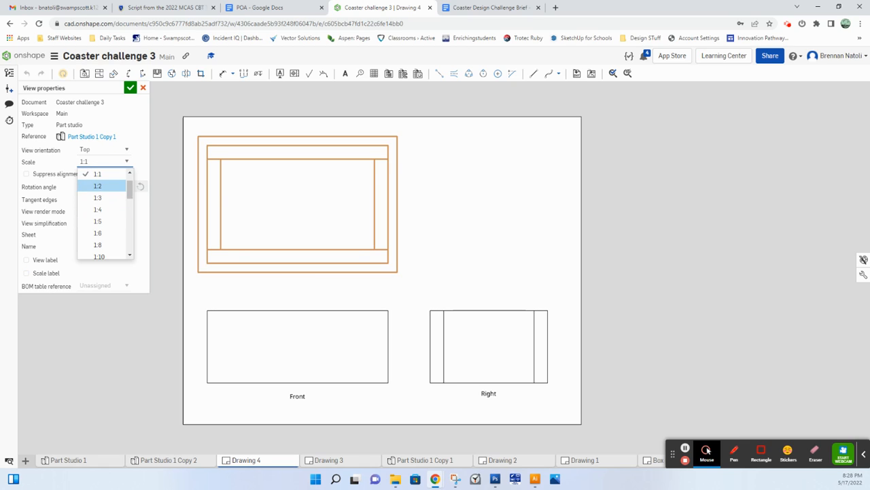
{"action": "left_click", "coordinate": [101, 186]}
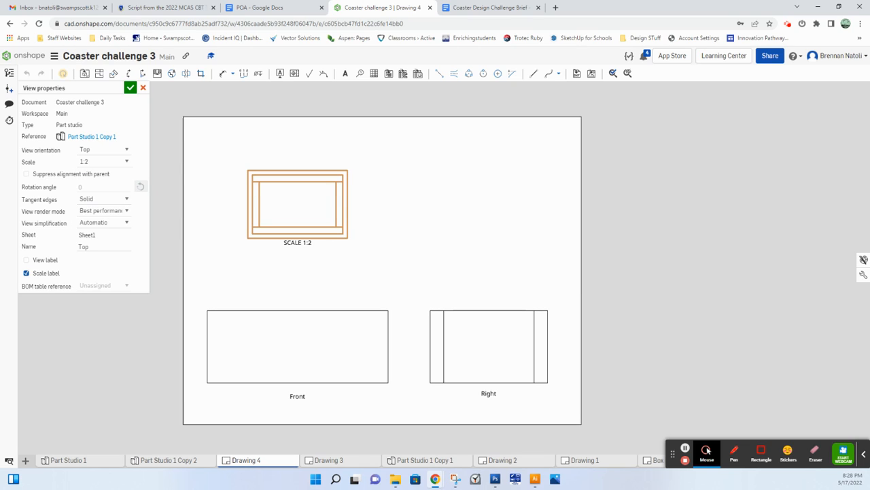
{"action": "left_click", "coordinate": [102, 161]}
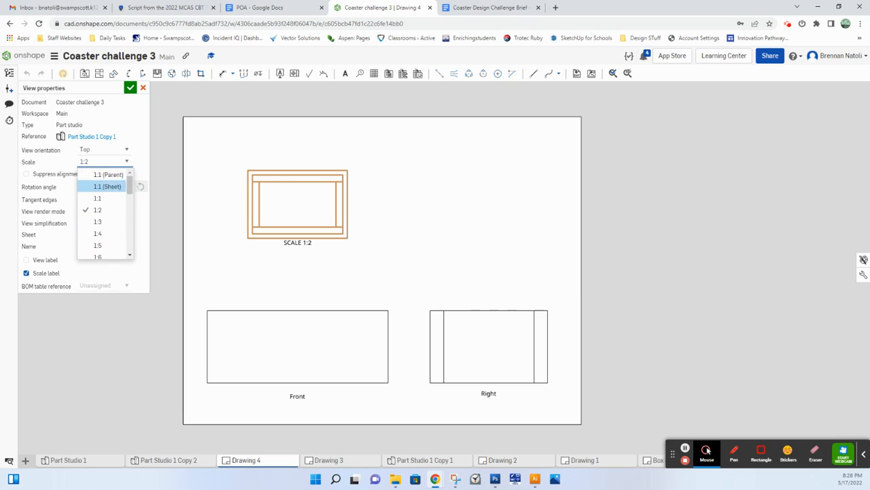
{"action": "left_click", "coordinate": [98, 198]}
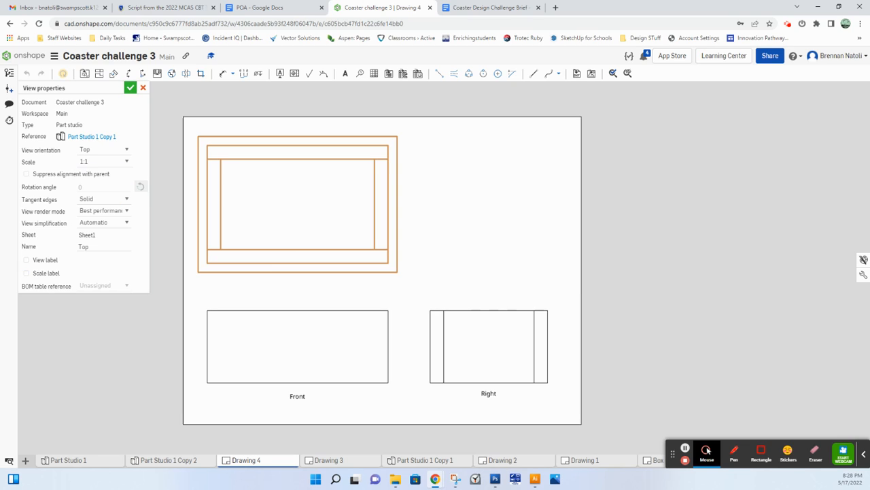
Step: Turn on the view label for the top view, leaving its scale label off
{"action": "left_click", "coordinate": [130, 88]}
{"action": "double_click", "coordinate": [301, 231]}
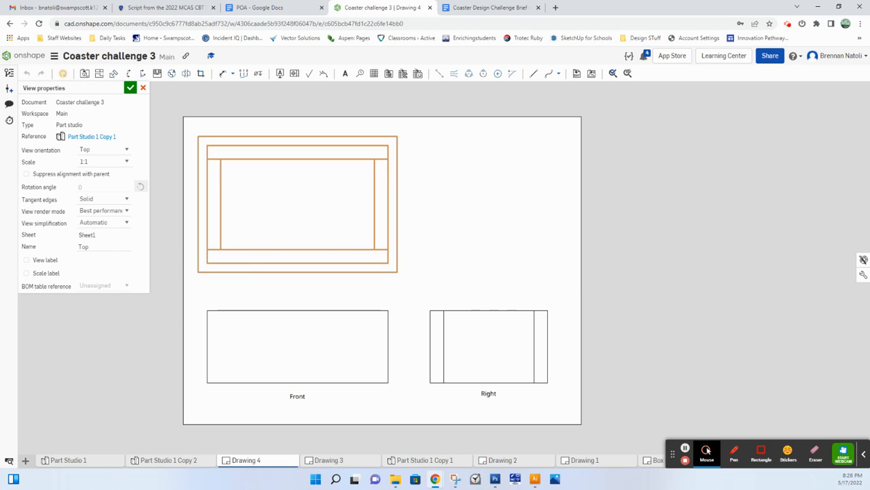
{"action": "left_click", "coordinate": [30, 263]}
{"action": "left_click", "coordinate": [26, 259]}
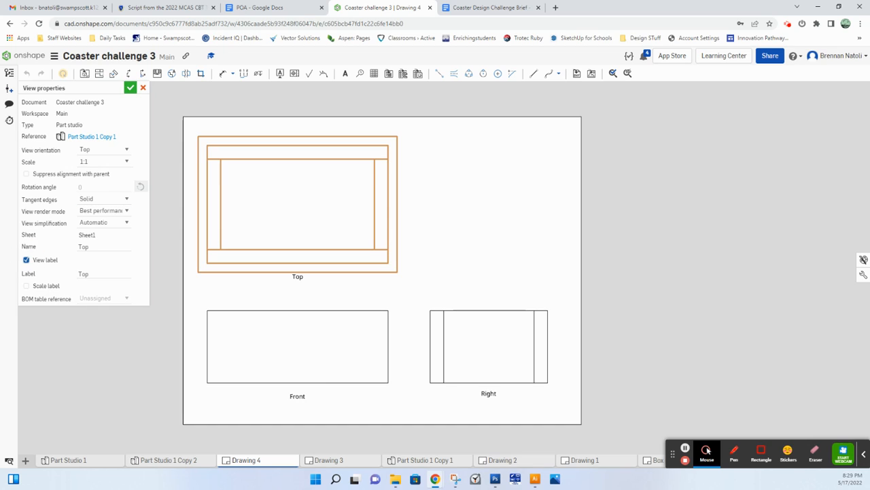
{"action": "left_click", "coordinate": [129, 88]}
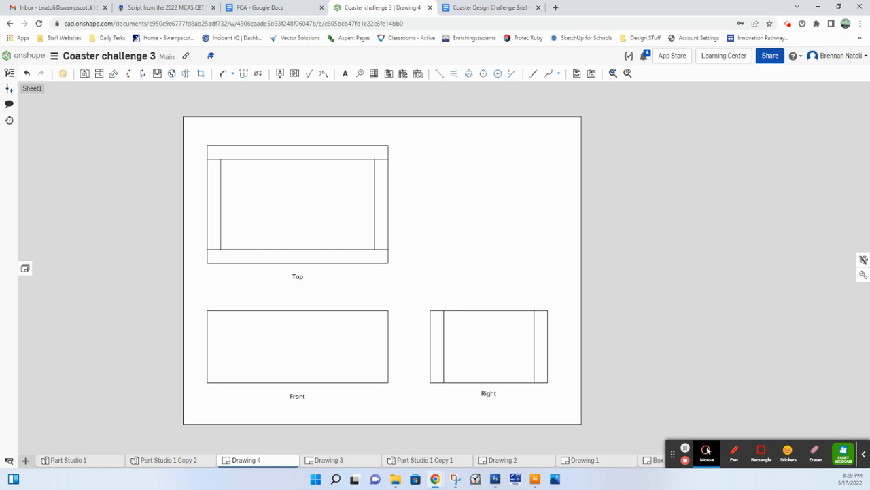
{"action": "key", "text": "ctrl"}
{"action": "key", "text": "ctrl"}
{"action": "key", "text": "ctrl"}
{"action": "key", "text": "ctrl"}
{"action": "key", "text": "ctrl"}
{"action": "key", "text": "ctrl"}
Step: Start inserting a new drawing view that references the whole Part Studio 1 Copy 1
{"action": "left_click", "coordinate": [84, 73]}
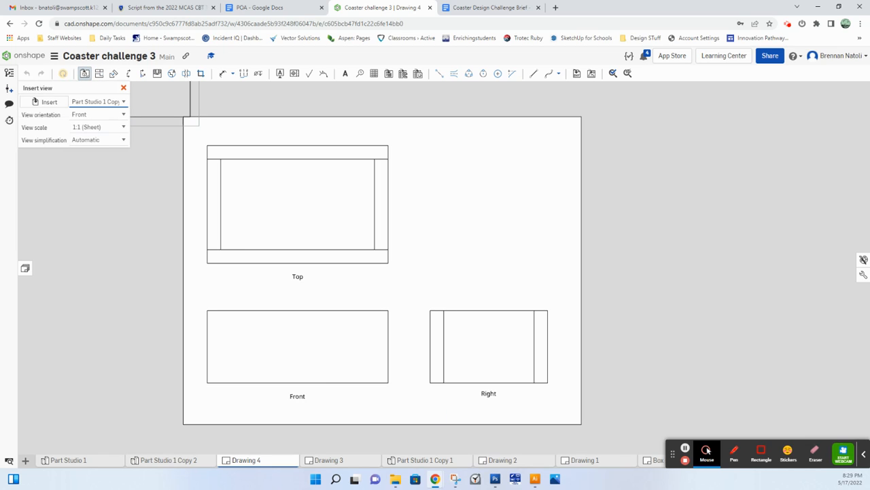
{"action": "key", "text": "ctrl"}
{"action": "left_click", "coordinate": [86, 101]}
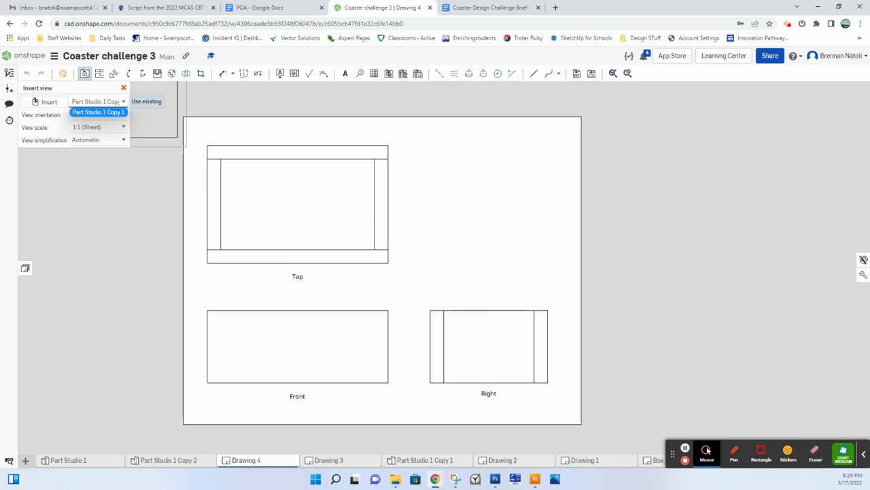
{"action": "left_click", "coordinate": [95, 112]}
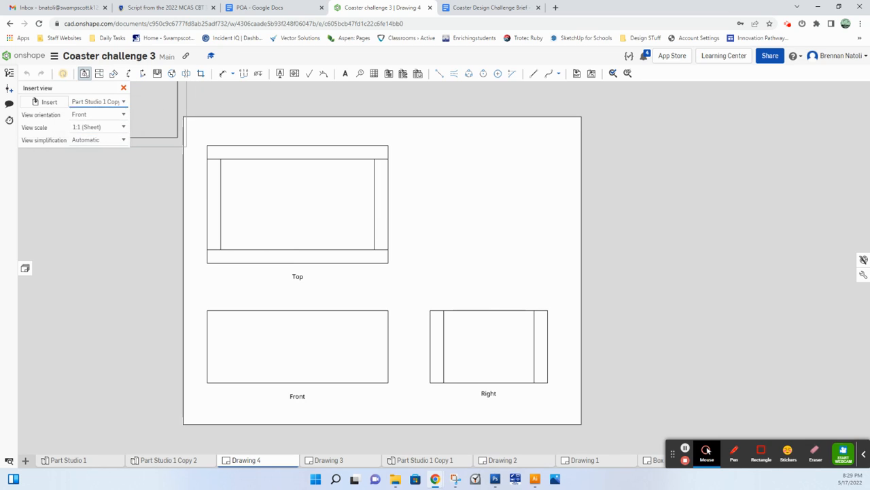
{"action": "left_click", "coordinate": [58, 105]}
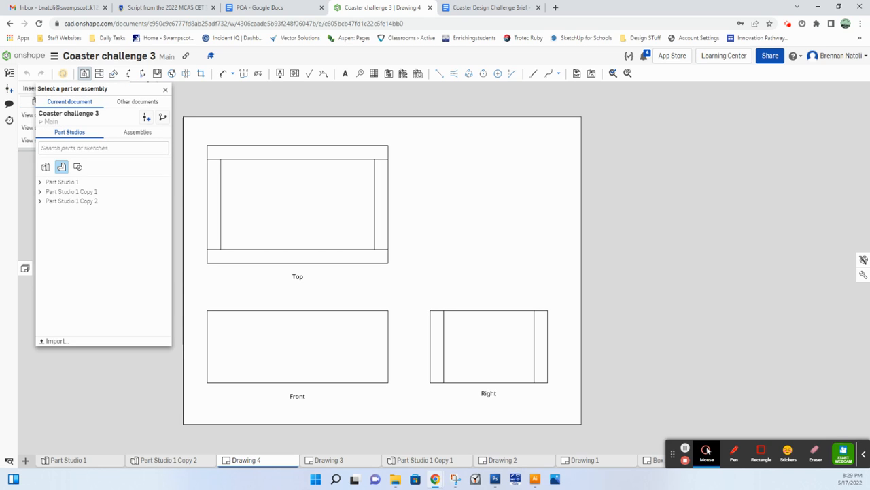
{"action": "left_click", "coordinate": [45, 167]}
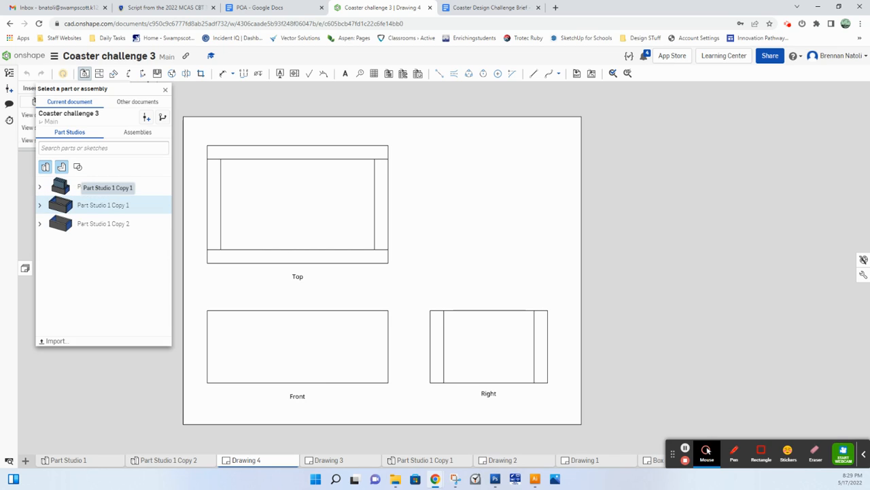
{"action": "left_click", "coordinate": [102, 204]}
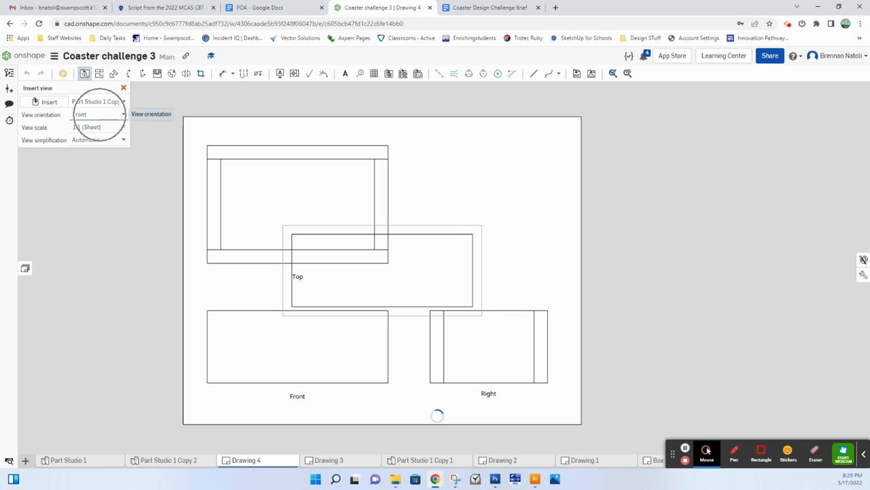
Step: Place the new view as an isometric view at 1:2 scale above the right view, beside the top view
{"action": "left_click", "coordinate": [99, 114]}
{"action": "left_click", "coordinate": [87, 175]}
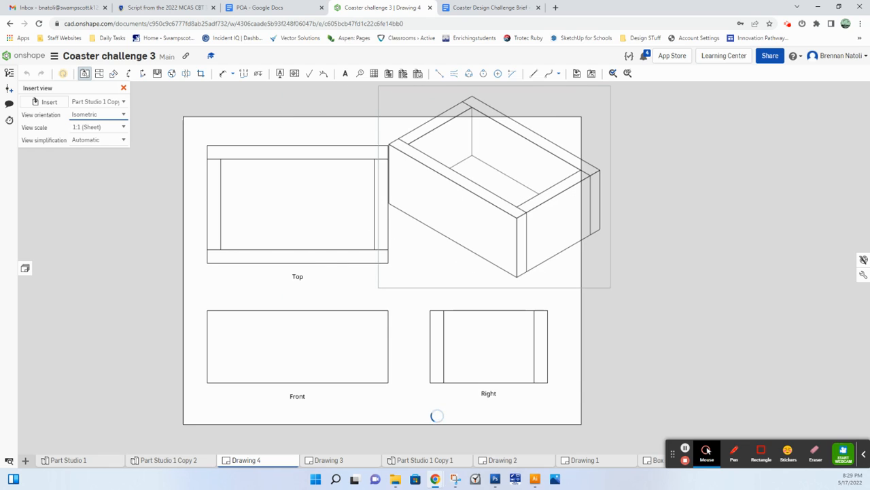
{"action": "left_click", "coordinate": [98, 128]}
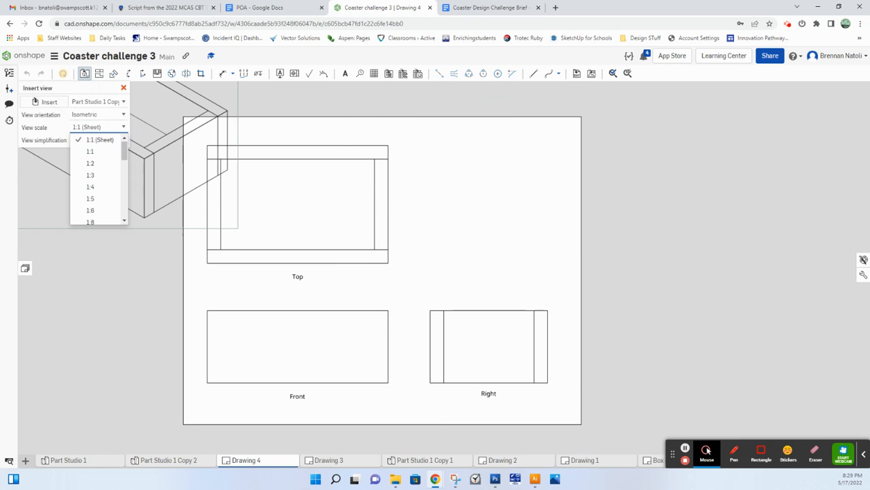
{"action": "left_click", "coordinate": [87, 163]}
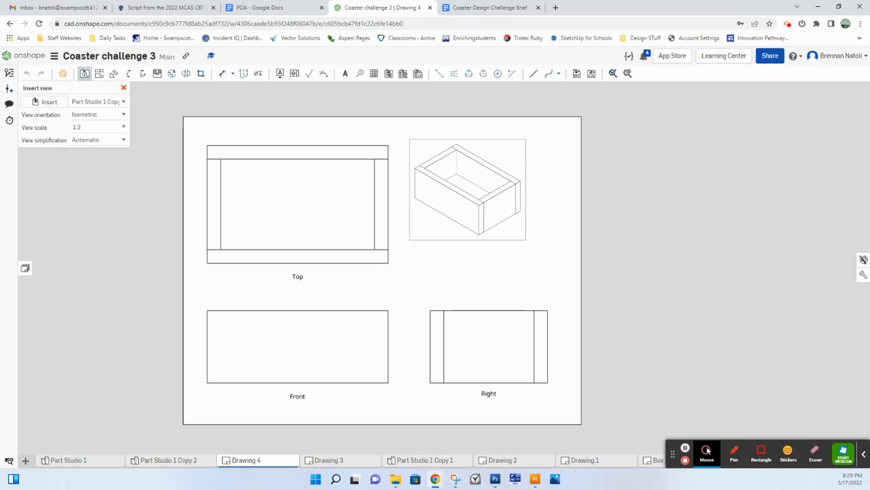
{"action": "left_click", "coordinate": [495, 191]}
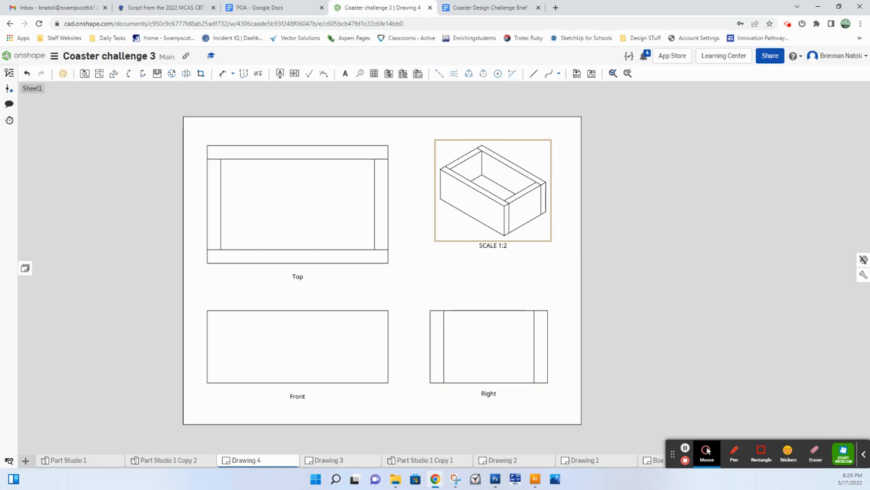
{"action": "mouse_move", "coordinate": [459, 216]}
{"action": "middle_mouse_down"}
{"action": "mouse_move", "coordinate": [492, 226]}
{"action": "mouse_move", "coordinate": [535, 214]}
{"action": "middle_mouse_up"}
Step: Dimension the box length above the front view, the height beside the right view, and the opening's inner width beside the top view
{"action": "scroll", "coordinate": [491, 222], "scroll_direction": "down", "scroll_amount": 1}
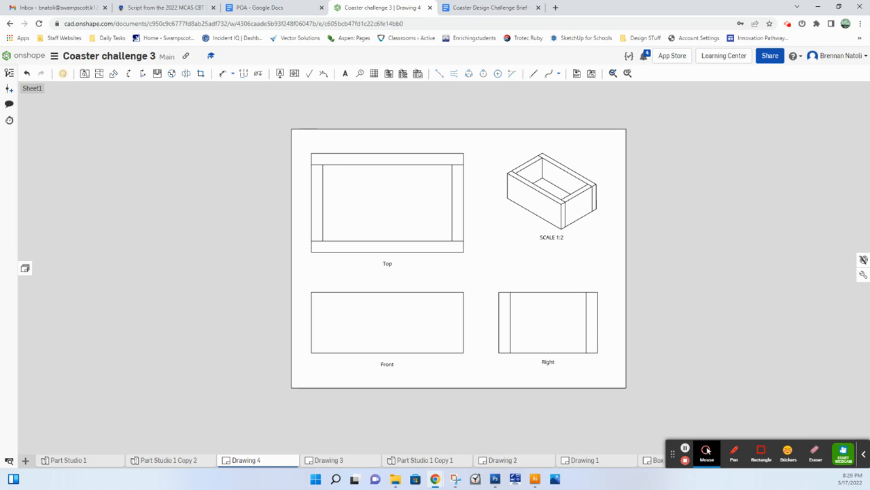
{"action": "key", "text": "ctrl"}
{"action": "left_click", "coordinate": [223, 74]}
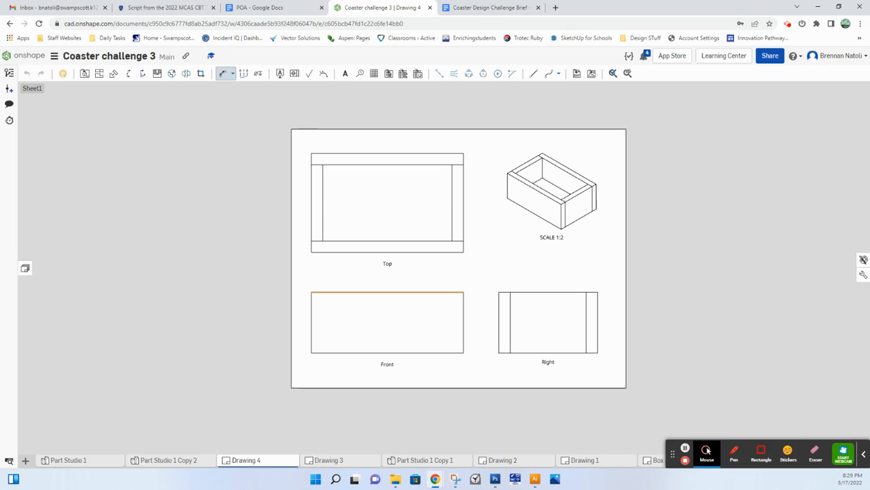
{"action": "left_click", "coordinate": [385, 293]}
{"action": "left_click", "coordinate": [387, 282]}
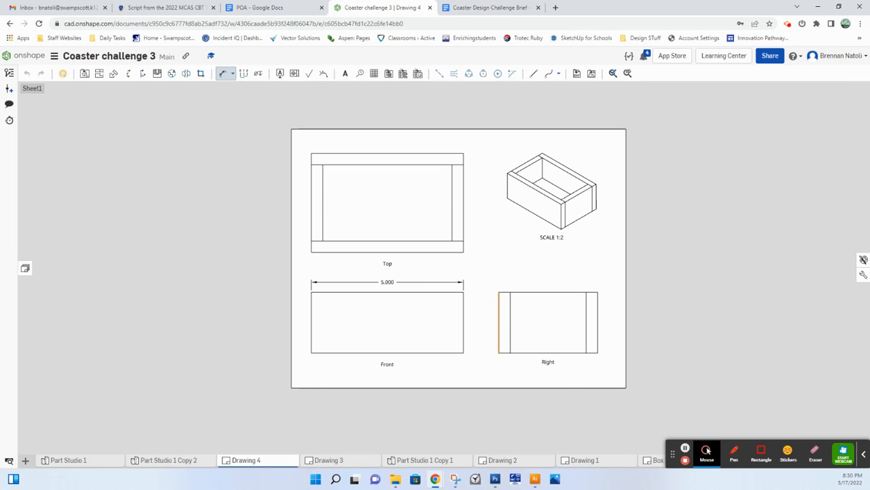
{"action": "left_click", "coordinate": [499, 319]}
{"action": "left_click", "coordinate": [473, 322]}
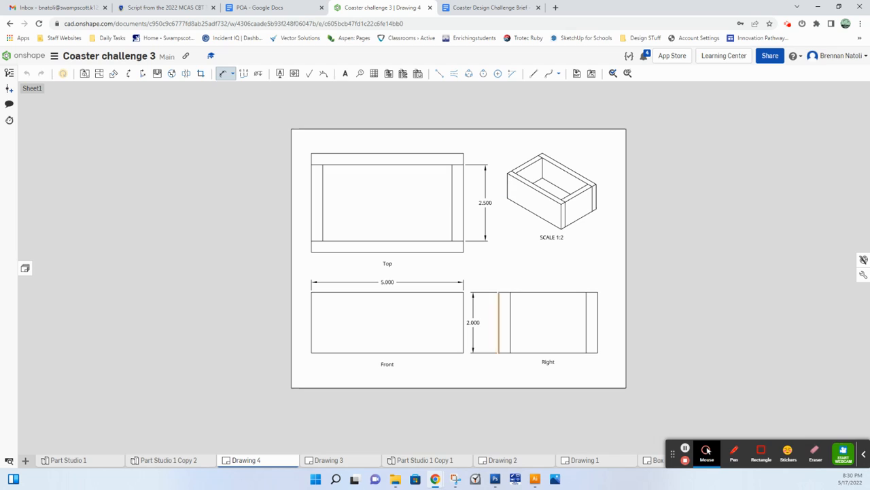
Step: Dimension the wall thickness above the right view and the opening's inner length below the top view
{"action": "left_click", "coordinate": [586, 292]}
{"action": "left_click", "coordinate": [598, 292]}
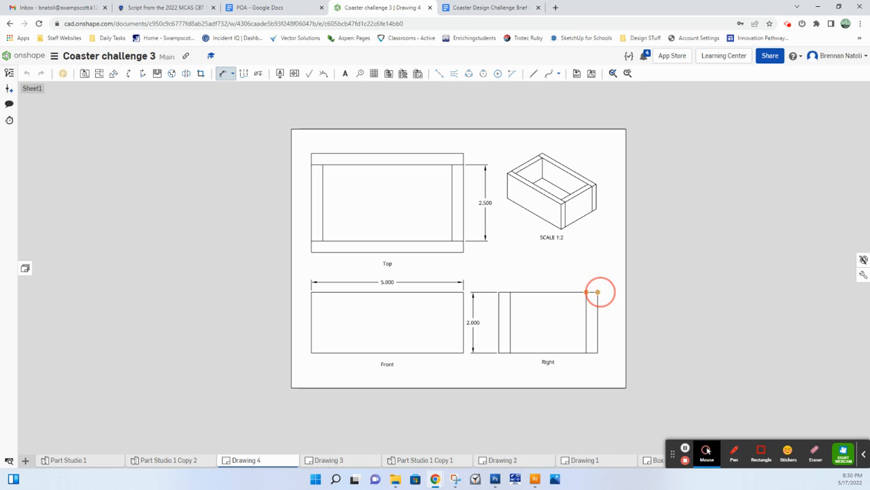
{"action": "left_click", "coordinate": [592, 273]}
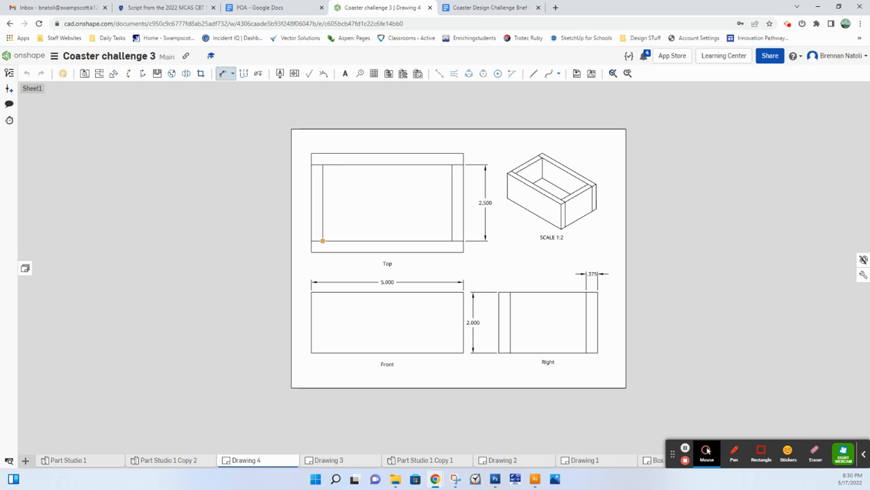
{"action": "left_click", "coordinate": [452, 241]}
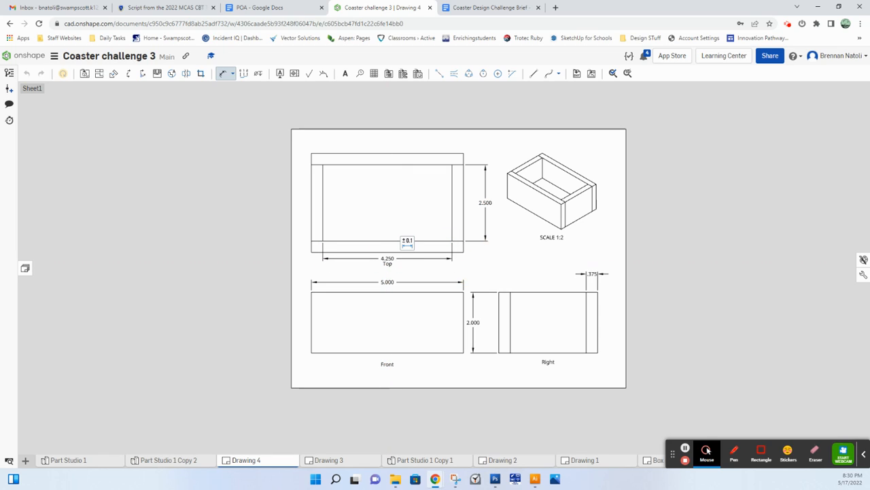
{"action": "scroll", "coordinate": [441, 258], "scroll_direction": "up", "scroll_amount": 1}
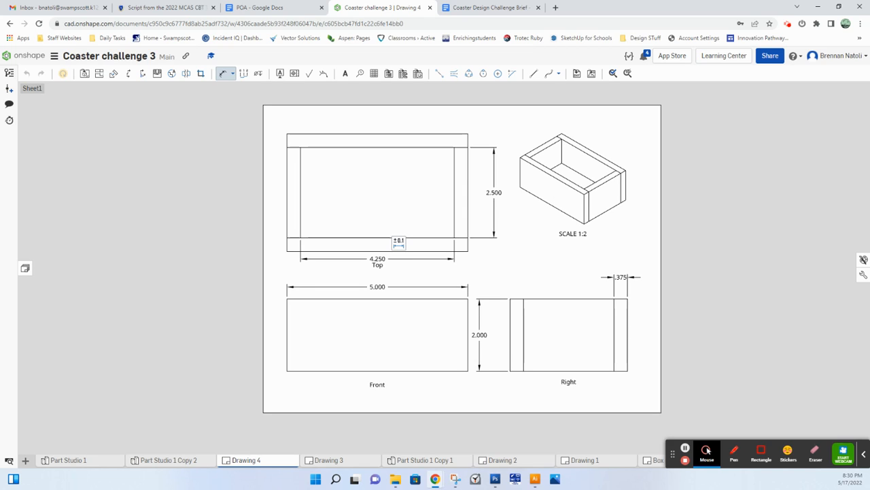
{"action": "key", "text": "Escape"}
Step: Shift the top view slightly upward and move its label down, clear of the inner length dimension
{"action": "left_click_drag", "start_coordinate": [394, 206], "coordinate": [393, 196]}
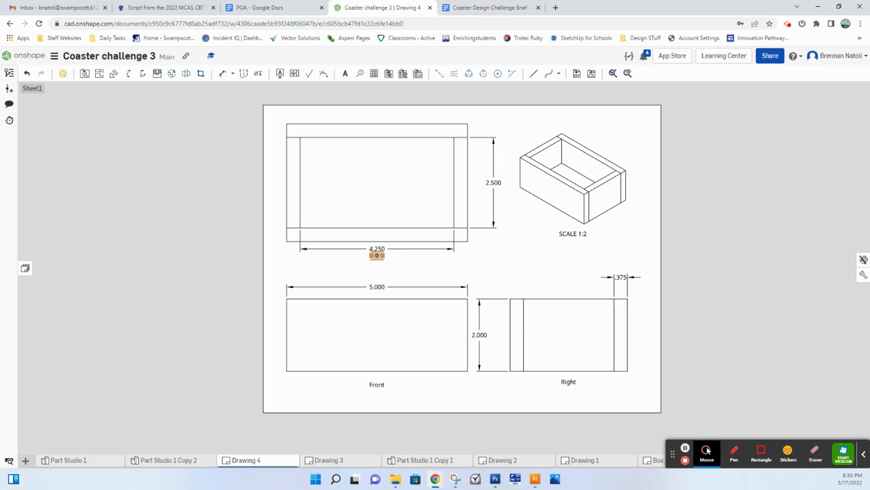
{"action": "left_click_drag", "start_coordinate": [379, 257], "coordinate": [379, 264]}
{"action": "scroll", "coordinate": [457, 273], "scroll_direction": "down", "scroll_amount": 1}
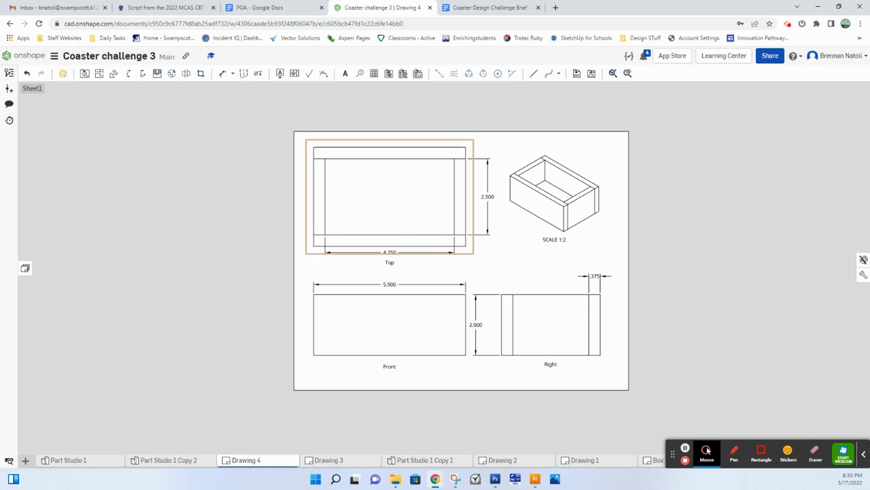
Step: Reposition the inner width dimension closer to the top view and the height dimension midway between the front and right views
{"action": "left_click_drag", "start_coordinate": [487, 196], "coordinate": [480, 196]}
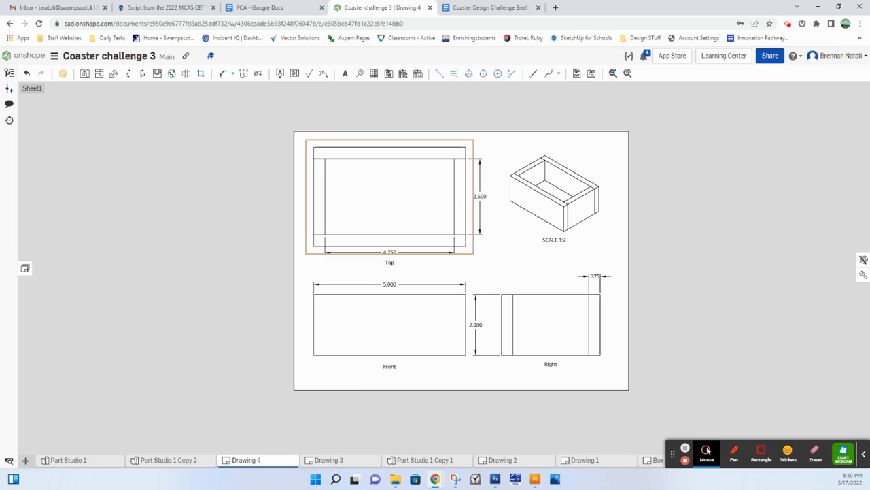
{"action": "left_click_drag", "start_coordinate": [476, 325], "coordinate": [482, 325]}
{"action": "mouse_move", "coordinate": [389, 284]}
{"action": "left_mouse_down"}
{"action": "mouse_move", "coordinate": [358, 283]}
{"action": "mouse_move", "coordinate": [390, 284]}
{"action": "left_mouse_up"}
{"action": "left_click", "coordinate": [381, 281]}
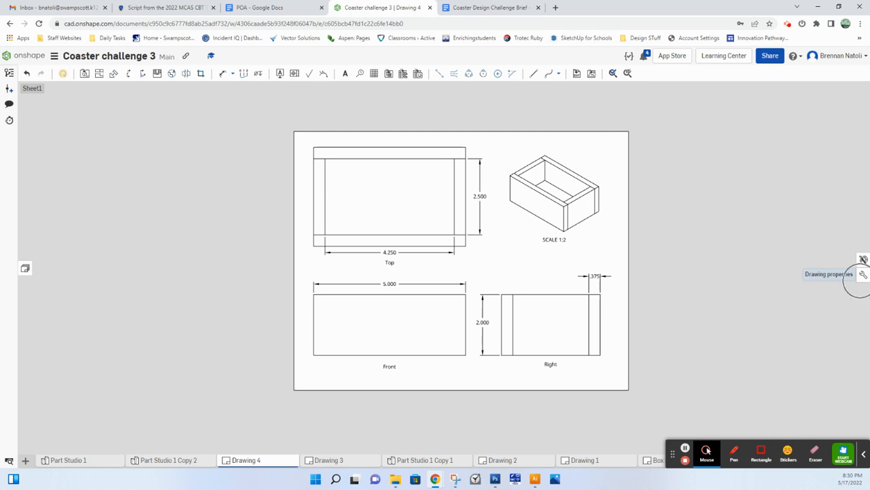
Step: Set the drawing's primary units to fractional inches with 1/32 precision
{"action": "left_click", "coordinate": [863, 274]}
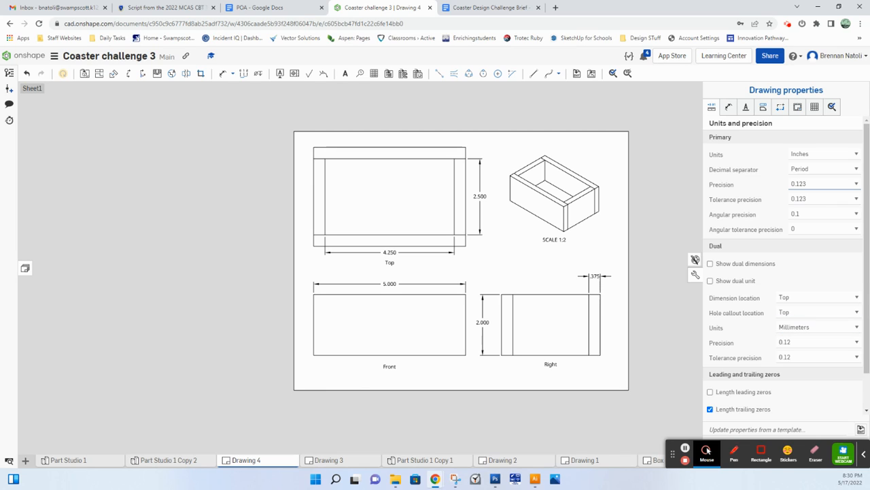
{"action": "key", "text": "ctrl"}
{"action": "key", "text": "ctrl"}
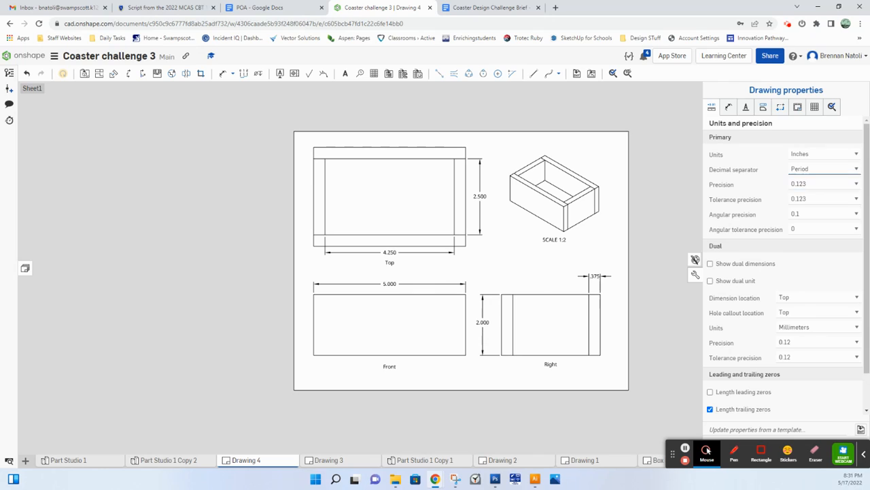
{"action": "left_click", "coordinate": [849, 153]}
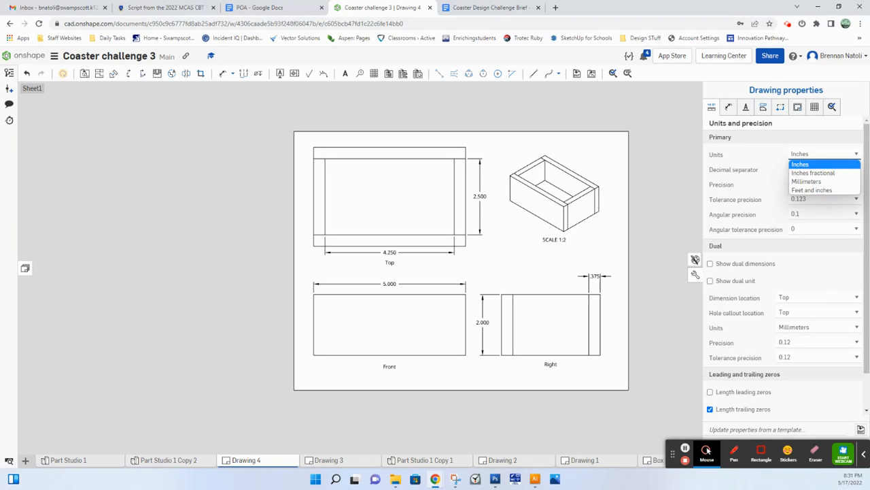
{"action": "left_click", "coordinate": [813, 172]}
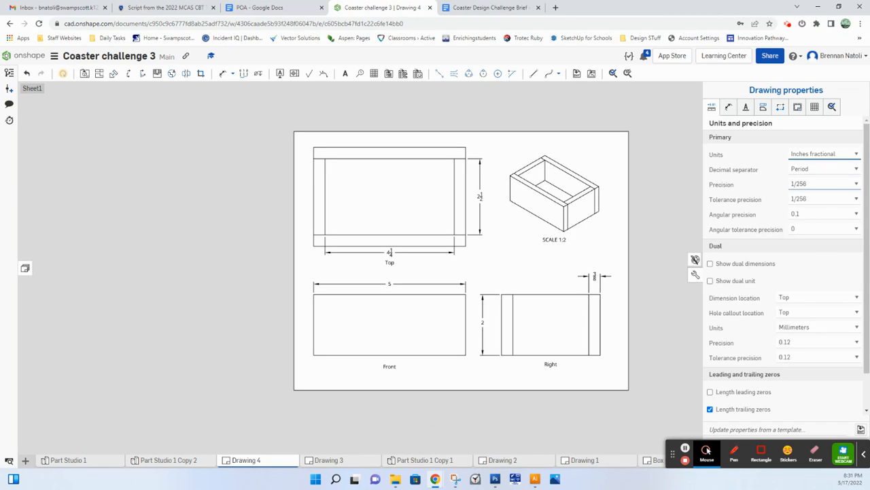
{"action": "left_click", "coordinate": [822, 184]}
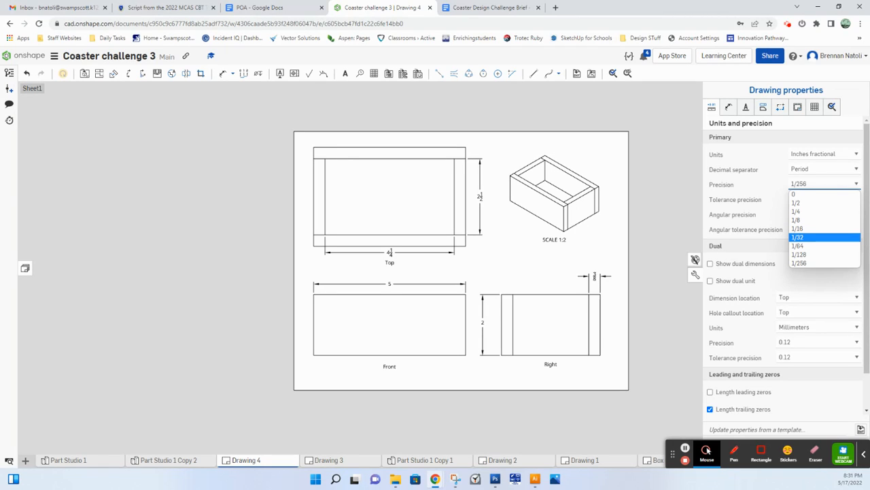
{"action": "key", "text": "Return"}
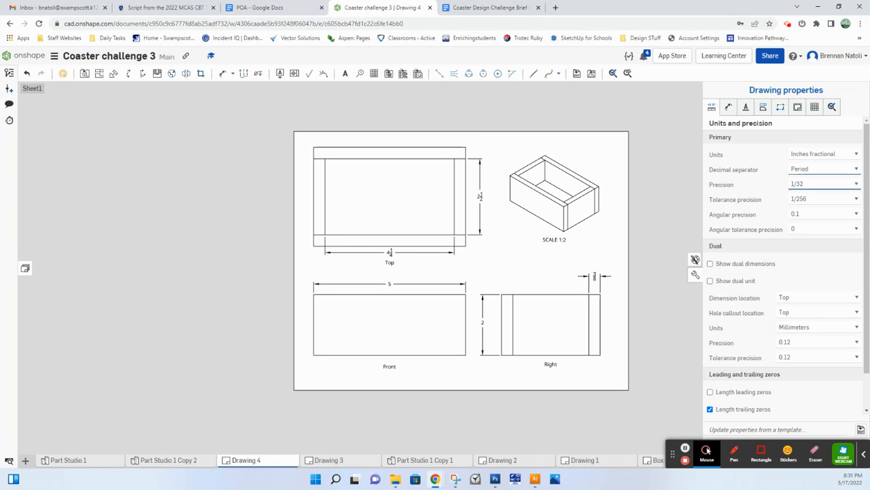
Step: Set the text height of all dimensions in the drawing to 0.2 in
{"action": "left_click", "coordinate": [728, 106]}
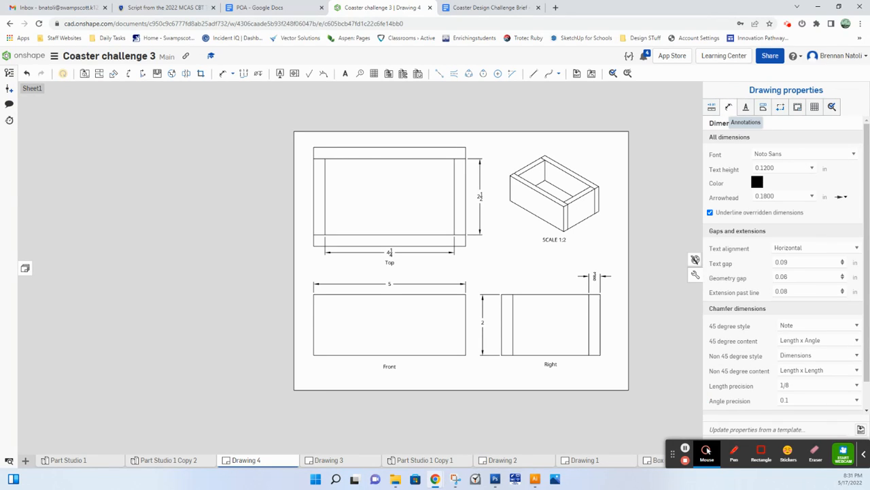
{"action": "left_click", "coordinate": [745, 107]}
{"action": "left_click", "coordinate": [728, 107]}
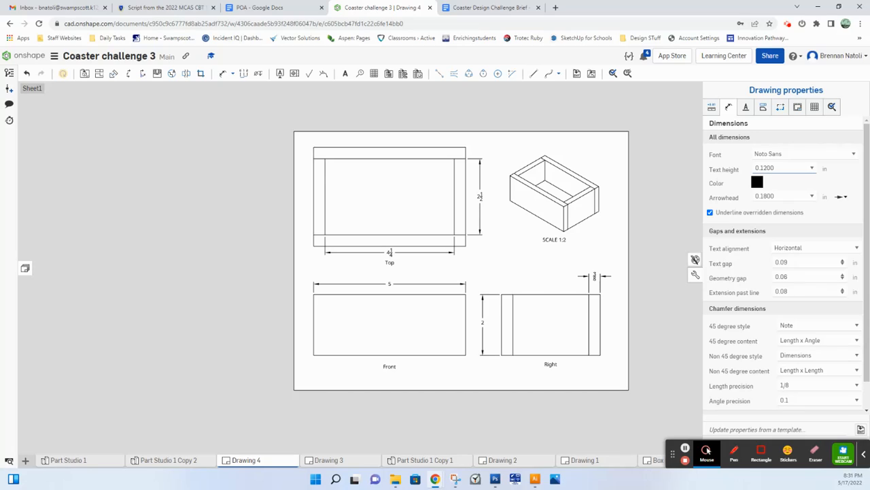
{"action": "double_click", "coordinate": [774, 168]}
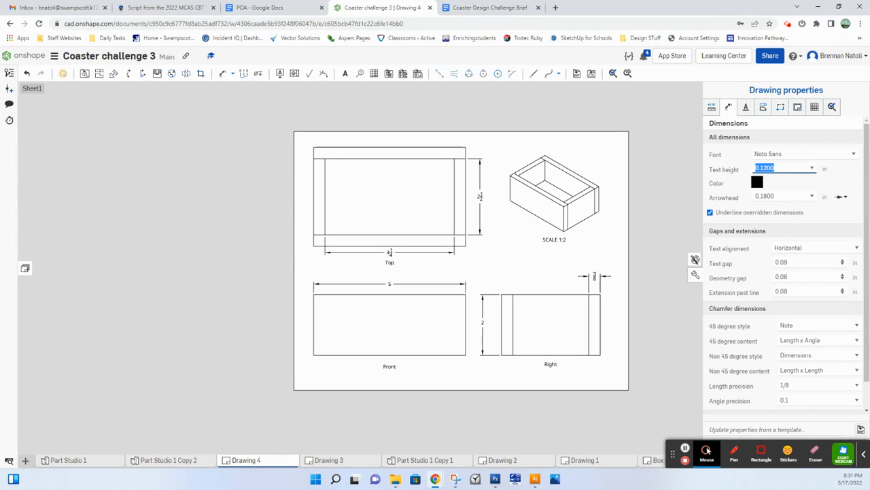
{"action": "key", "text": "BackSpace"}
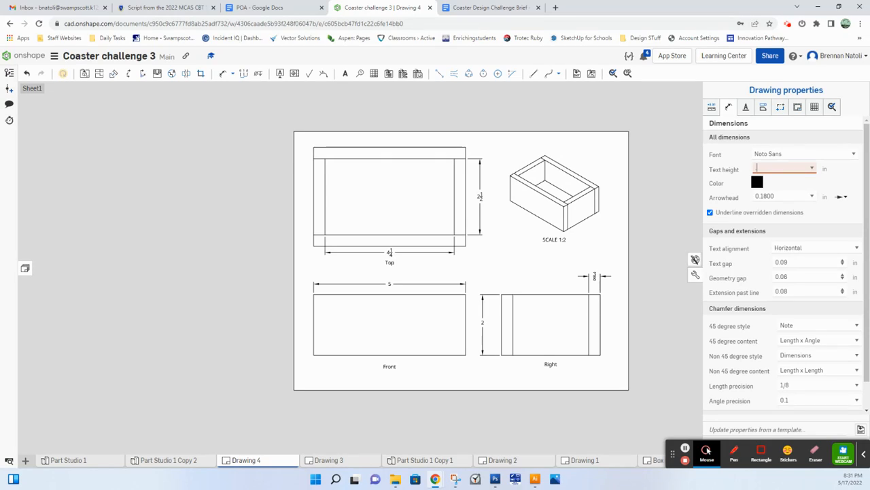
{"action": "type", "text": ".2"}
{"action": "key", "text": "Return"}
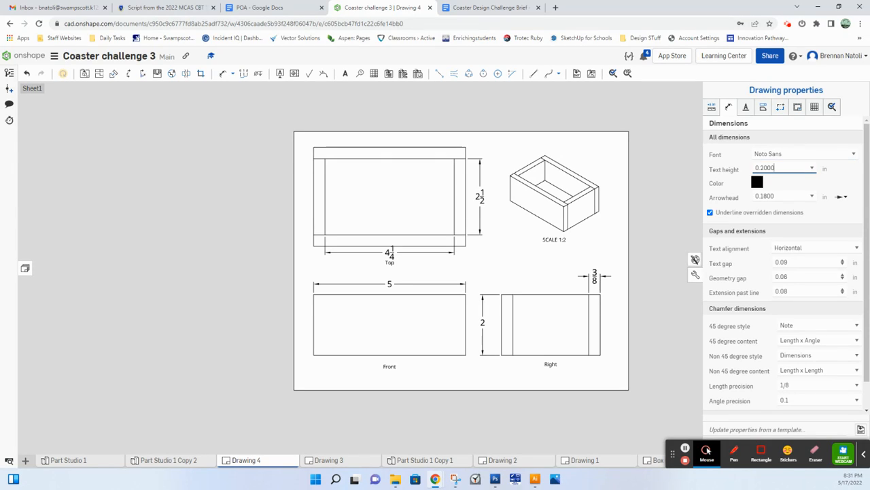
Step: Set the text height of all dimensions in the drawing to 0.12 in
{"action": "left_click", "coordinate": [389, 252]}
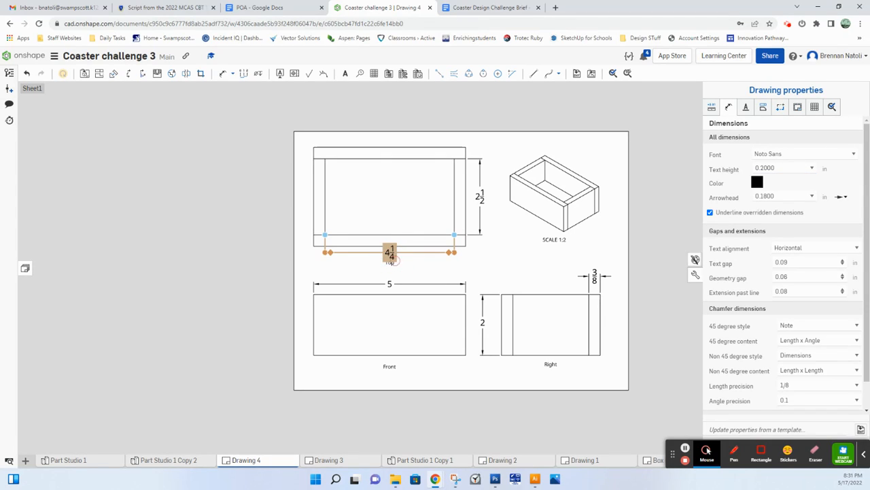
{"action": "left_click", "coordinate": [443, 273]}
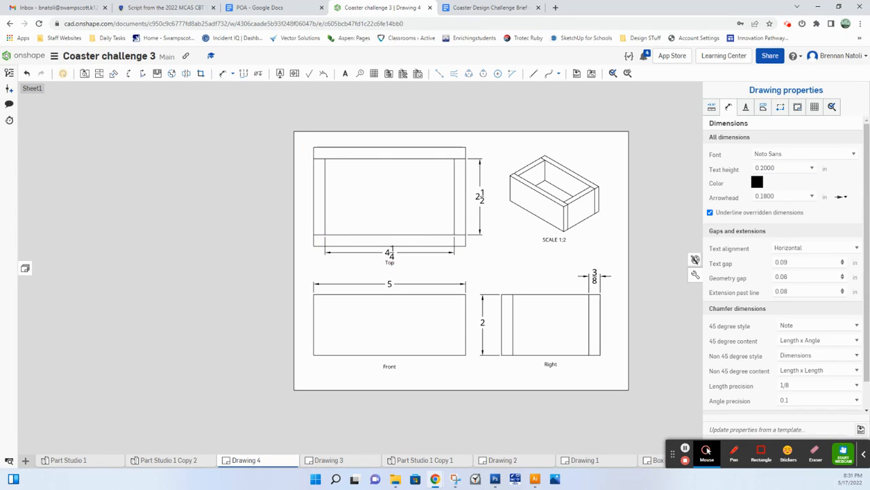
{"action": "left_click", "coordinate": [395, 295]}
{"action": "left_click", "coordinate": [390, 284]}
{"action": "left_click", "coordinate": [782, 168]}
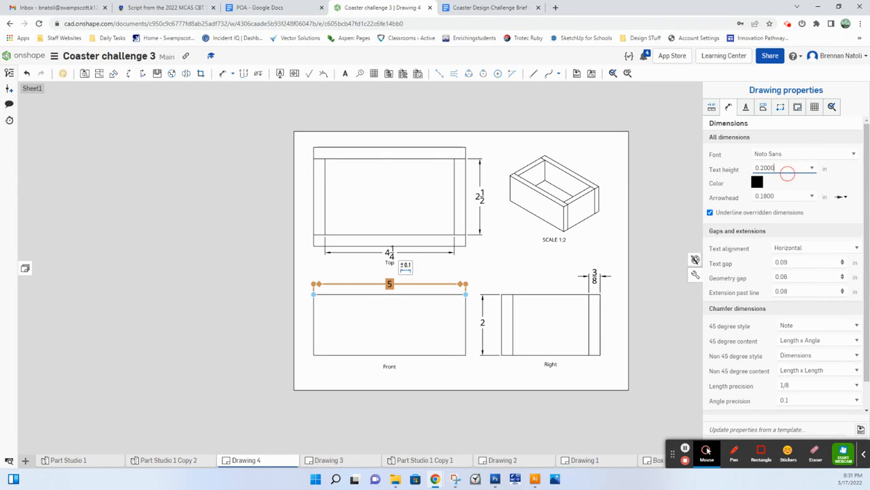
{"action": "double_click", "coordinate": [788, 172]}
{"action": "left_click", "coordinate": [812, 168]}
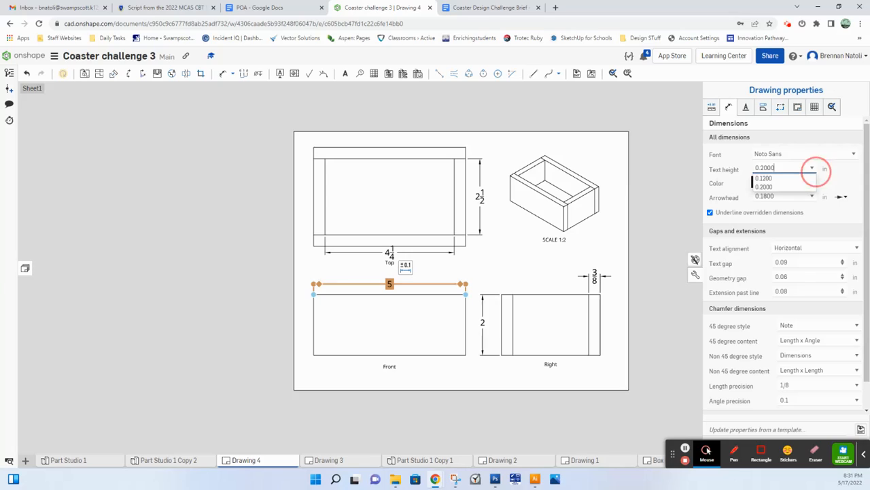
{"action": "left_click", "coordinate": [782, 179]}
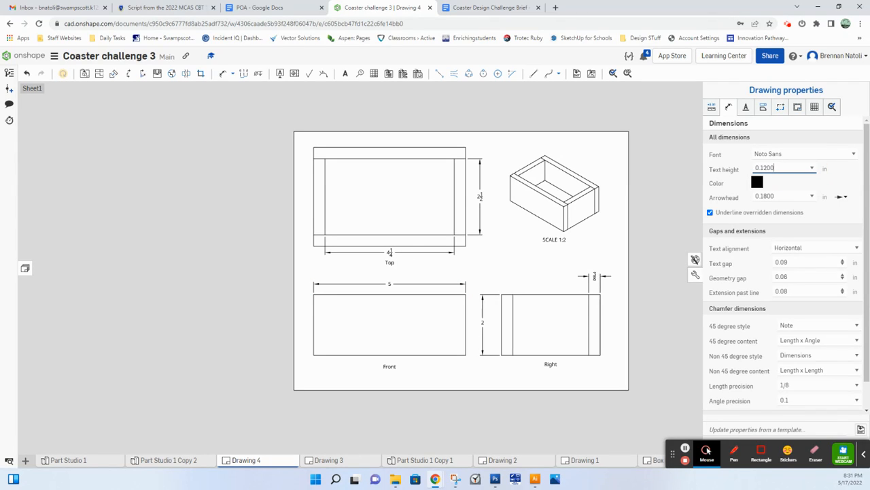
Step: Set the text height of all dimensions in the drawing to 0.18 in
{"action": "double_click", "coordinate": [788, 171]}
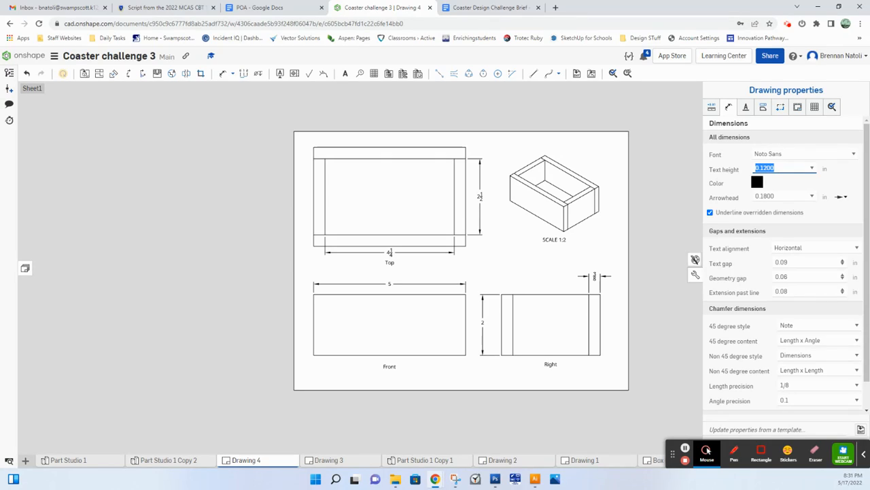
{"action": "type", "text": "0.18"}
{"action": "key", "text": "Return"}
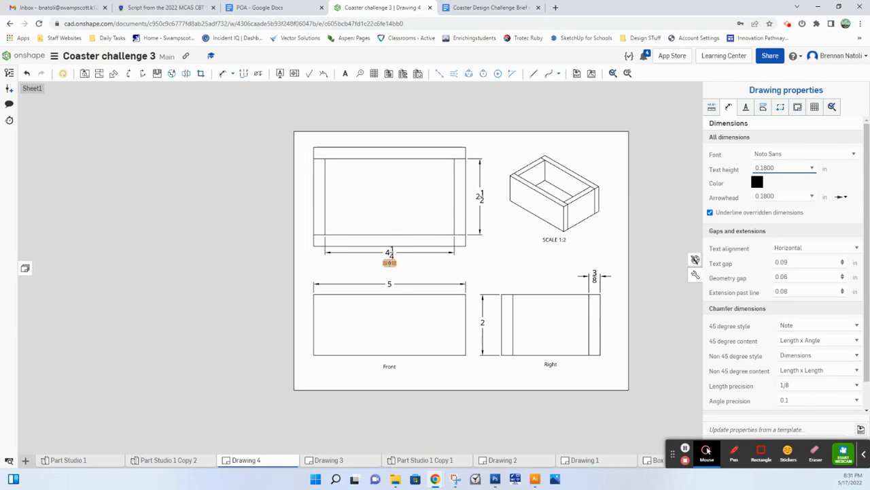
Step: Shift the top view slightly up and the isometric view up and to the right on the sheet
{"action": "left_click", "coordinate": [404, 218]}
{"action": "left_click_drag", "start_coordinate": [551, 187], "coordinate": [563, 179]}
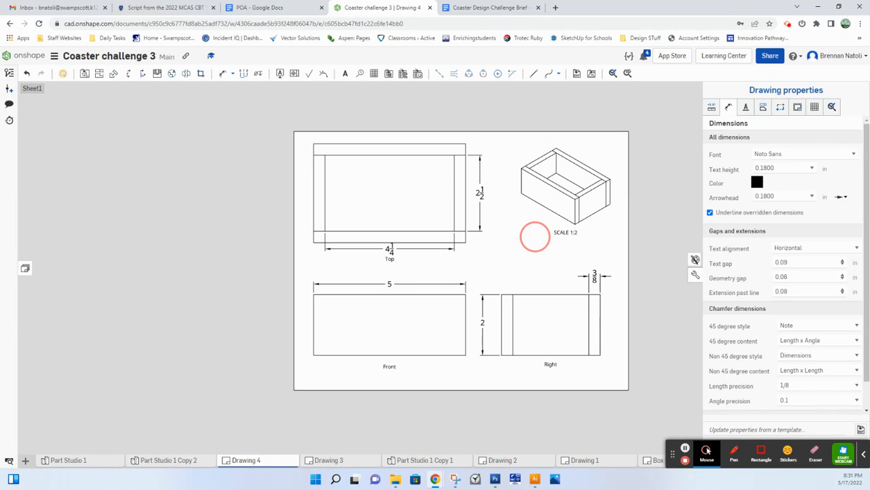
Step: Lower the Top label and the inner length dimension beneath the top view so they are spaced apart, with the dimension text slightly left
{"action": "left_click_drag", "start_coordinate": [535, 236], "coordinate": [396, 261]}
{"action": "left_click", "coordinate": [419, 266]}
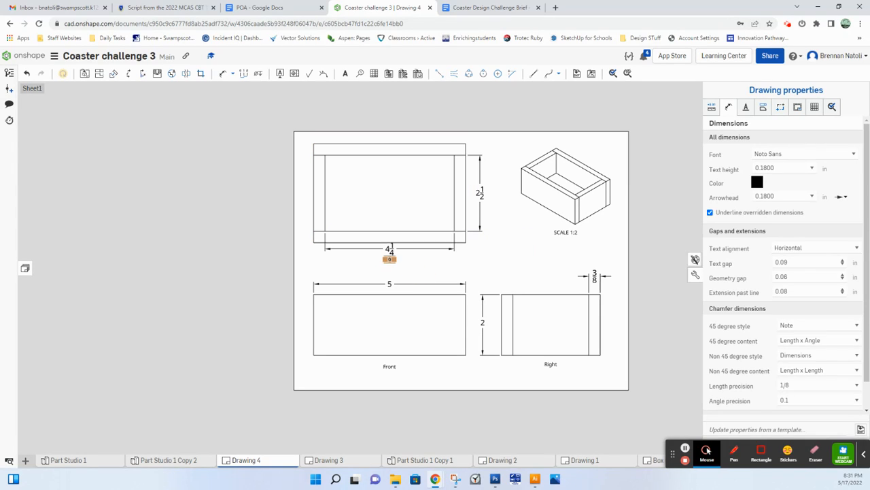
{"action": "left_click", "coordinate": [393, 263]}
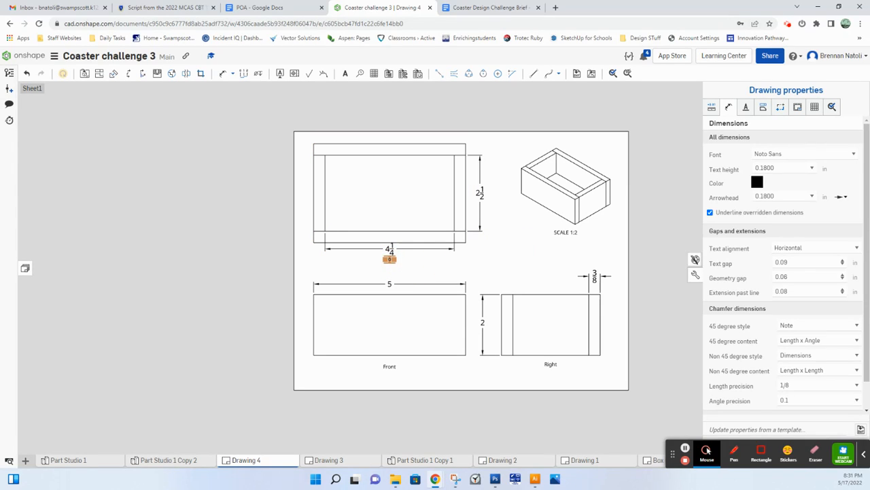
{"action": "left_click", "coordinate": [390, 261]}
{"action": "mouse_move", "coordinate": [390, 261]}
{"action": "left_mouse_down"}
{"action": "mouse_move", "coordinate": [388, 268]}
{"action": "mouse_move", "coordinate": [384, 255]}
{"action": "left_mouse_up"}
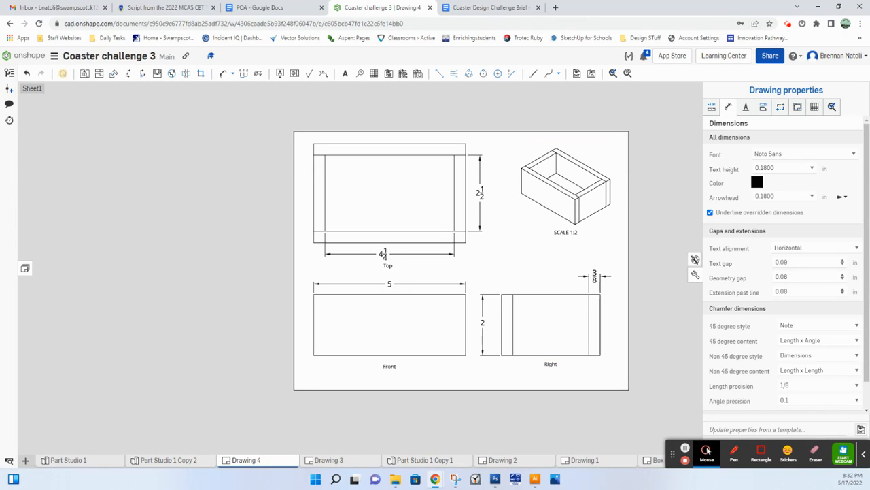
Step: Close the drawing properties and rename the current drawing as "orthographic/multiview box drawing"
{"action": "middle_click_drag", "start_coordinate": [214, 392], "coordinate": [168, 372]}
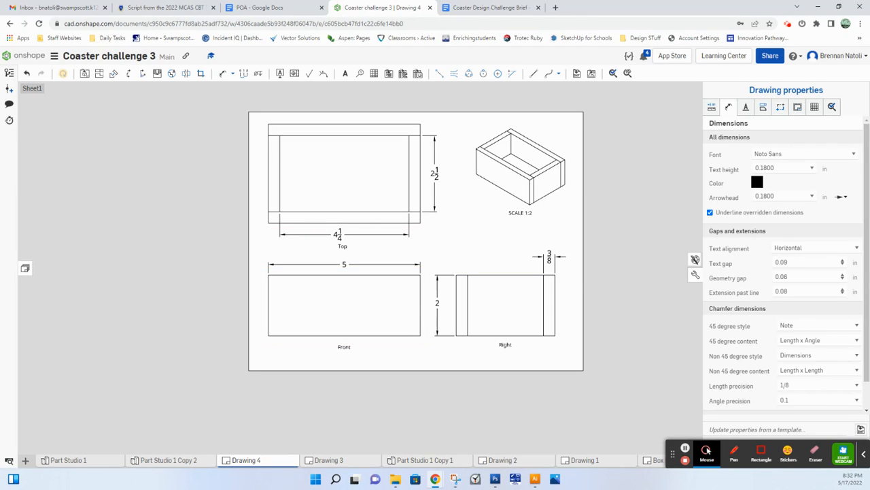
{"action": "left_click", "coordinate": [694, 260]}
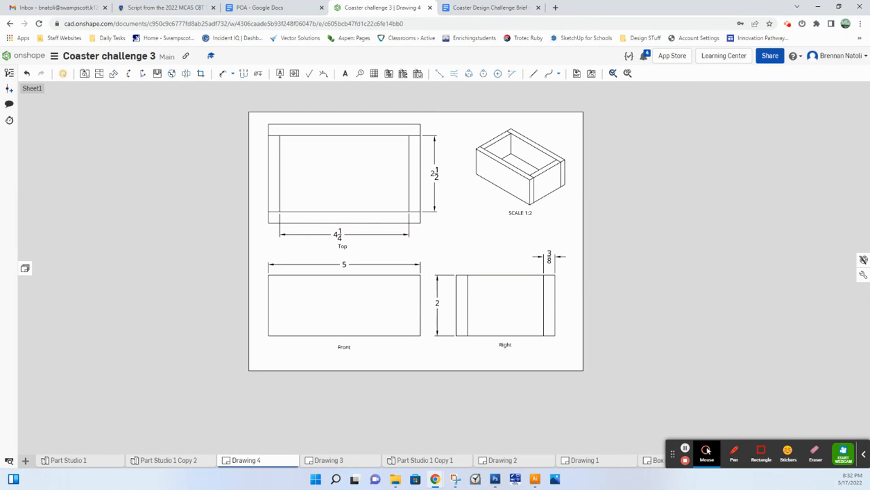
{"action": "right_click", "coordinate": [246, 459]}
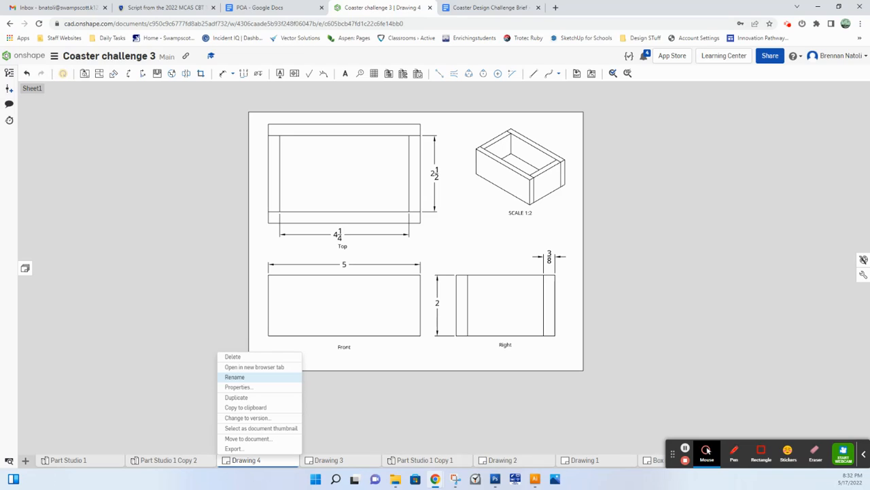
{"action": "left_click", "coordinate": [252, 377]}
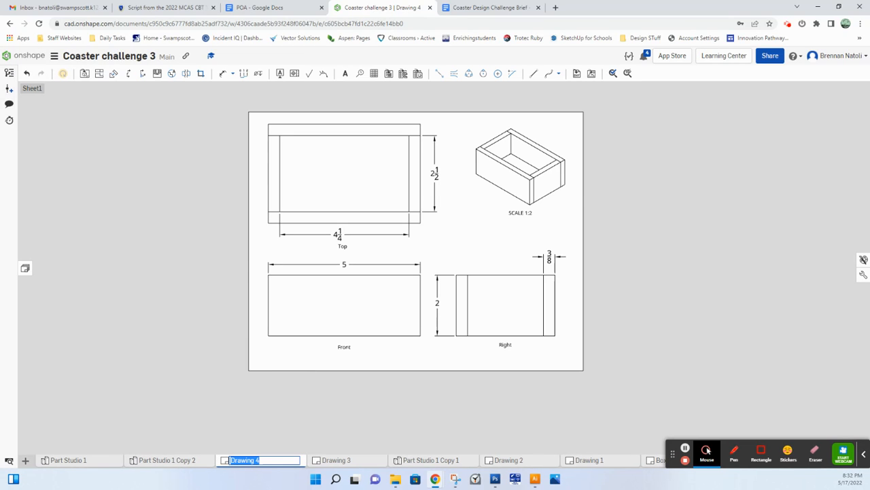
{"action": "type", "text": "or"}
{"action": "type", "text": "thographic/multiv"}
{"action": "type", "text": "iew box drawing"}
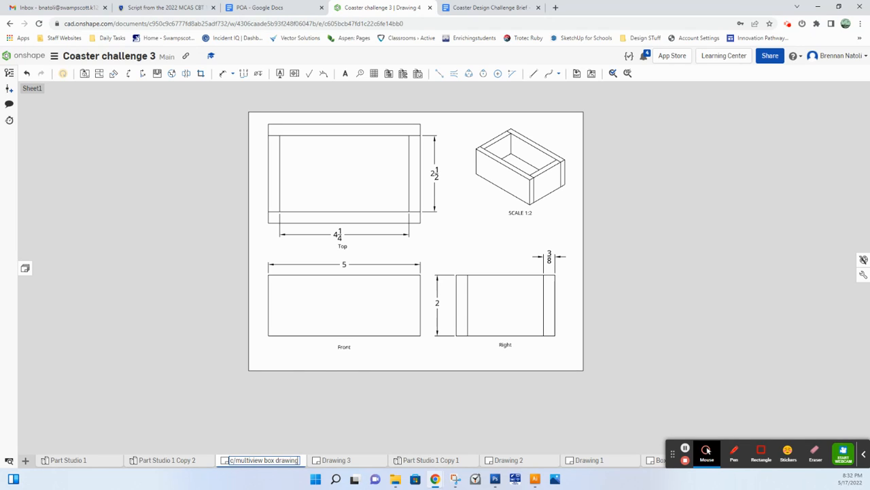
{"action": "key", "text": "Return"}
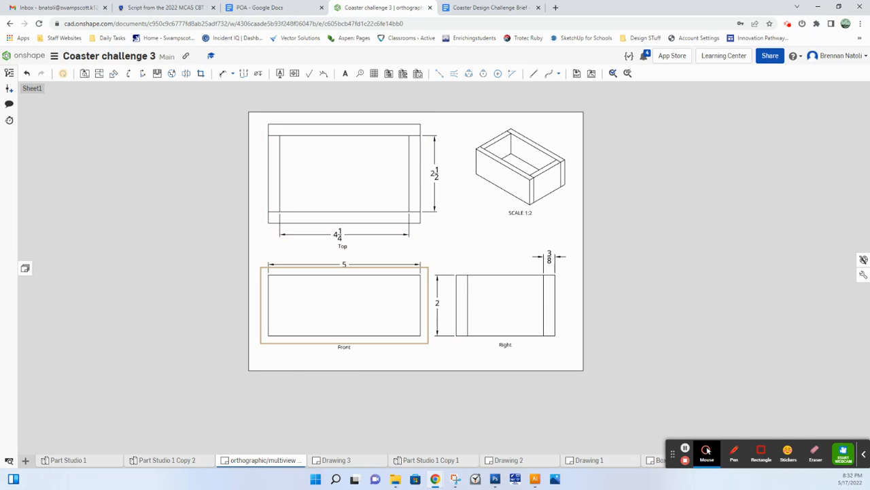
{"action": "middle_click_drag", "start_coordinate": [593, 259], "coordinate": [584, 287]}
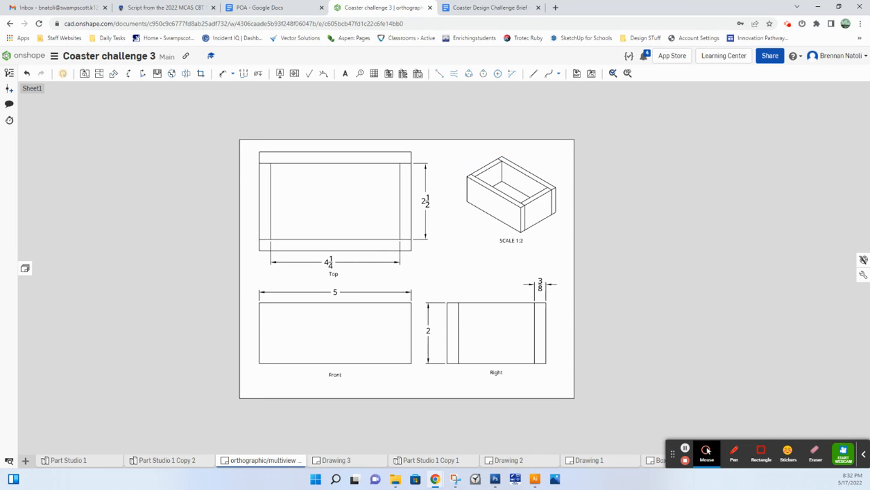